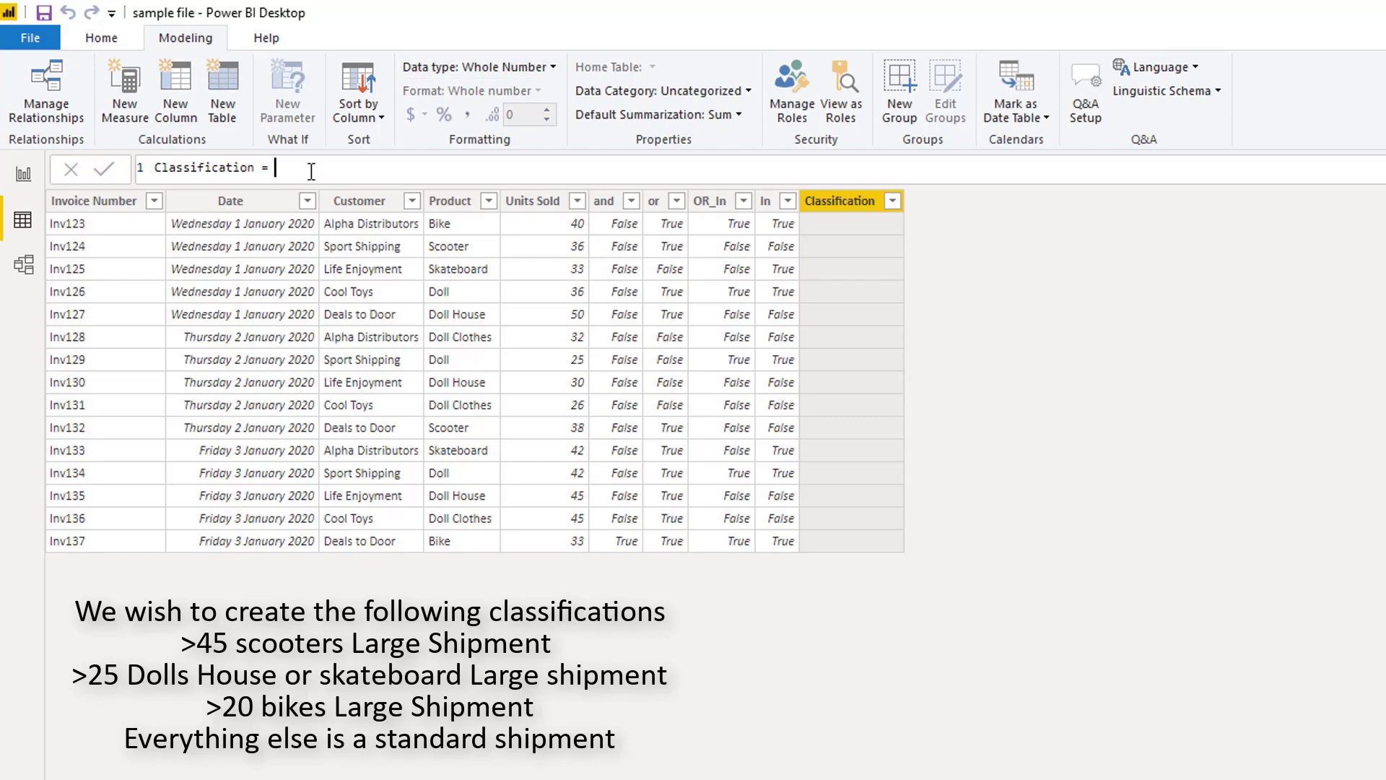
Start an IF function in the Classification column formula with the first condition Sales[Units Sold]>45.
key("shift+Return")
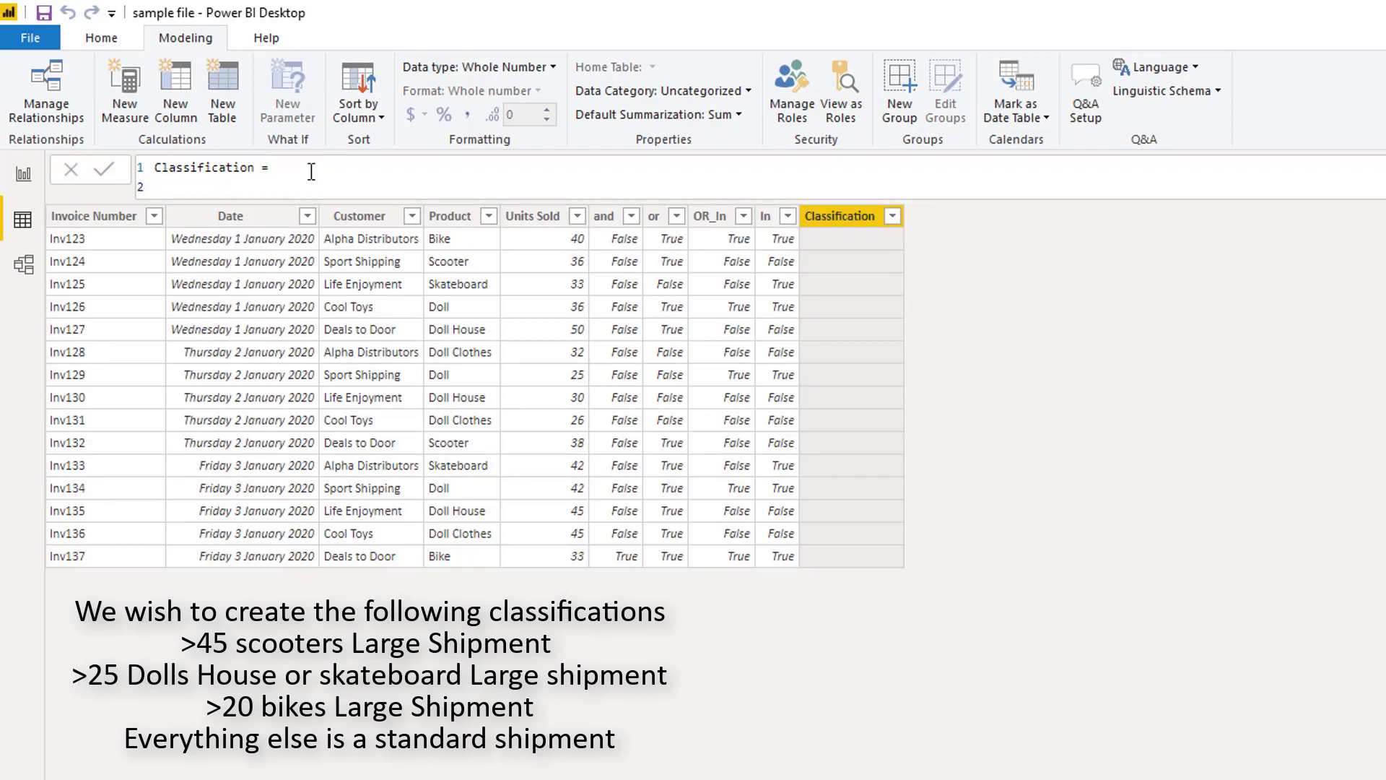
type("if(")
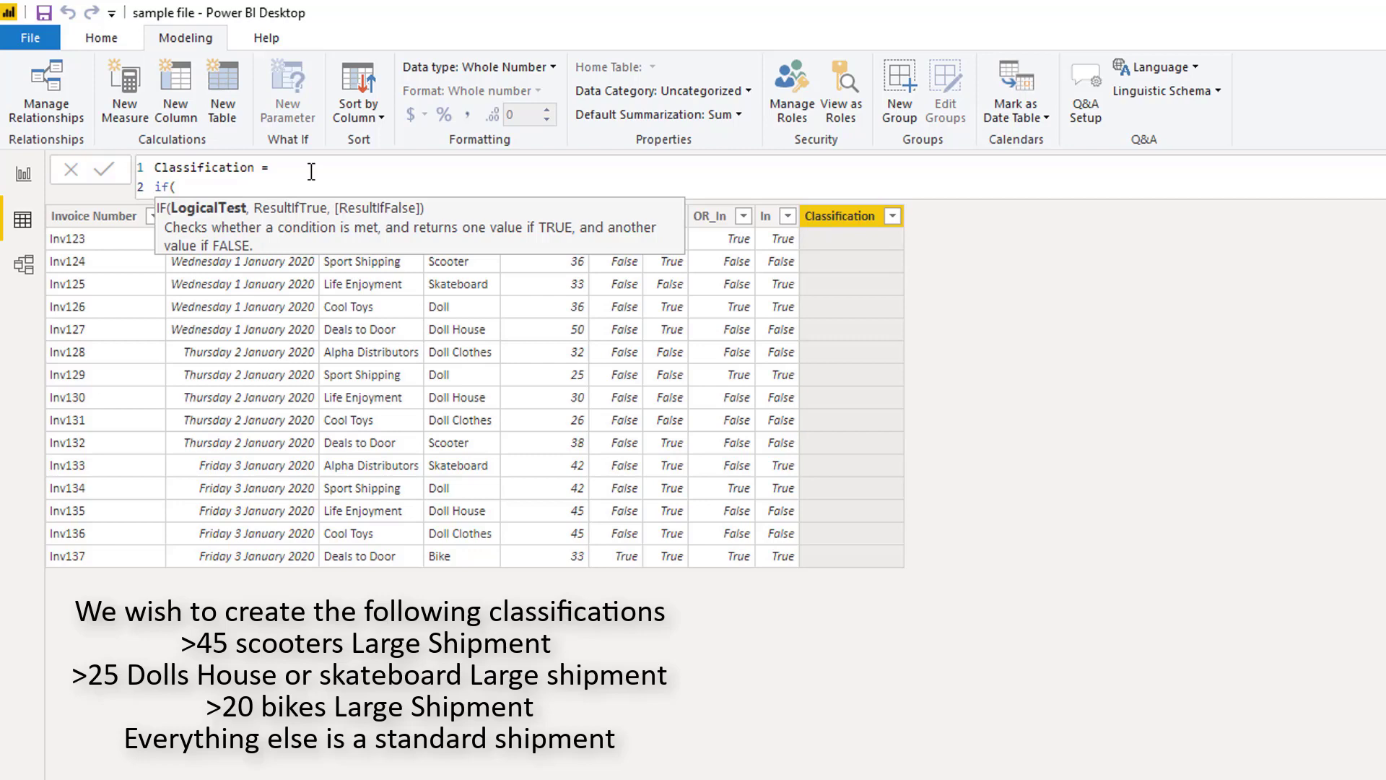
key("shift+Return")
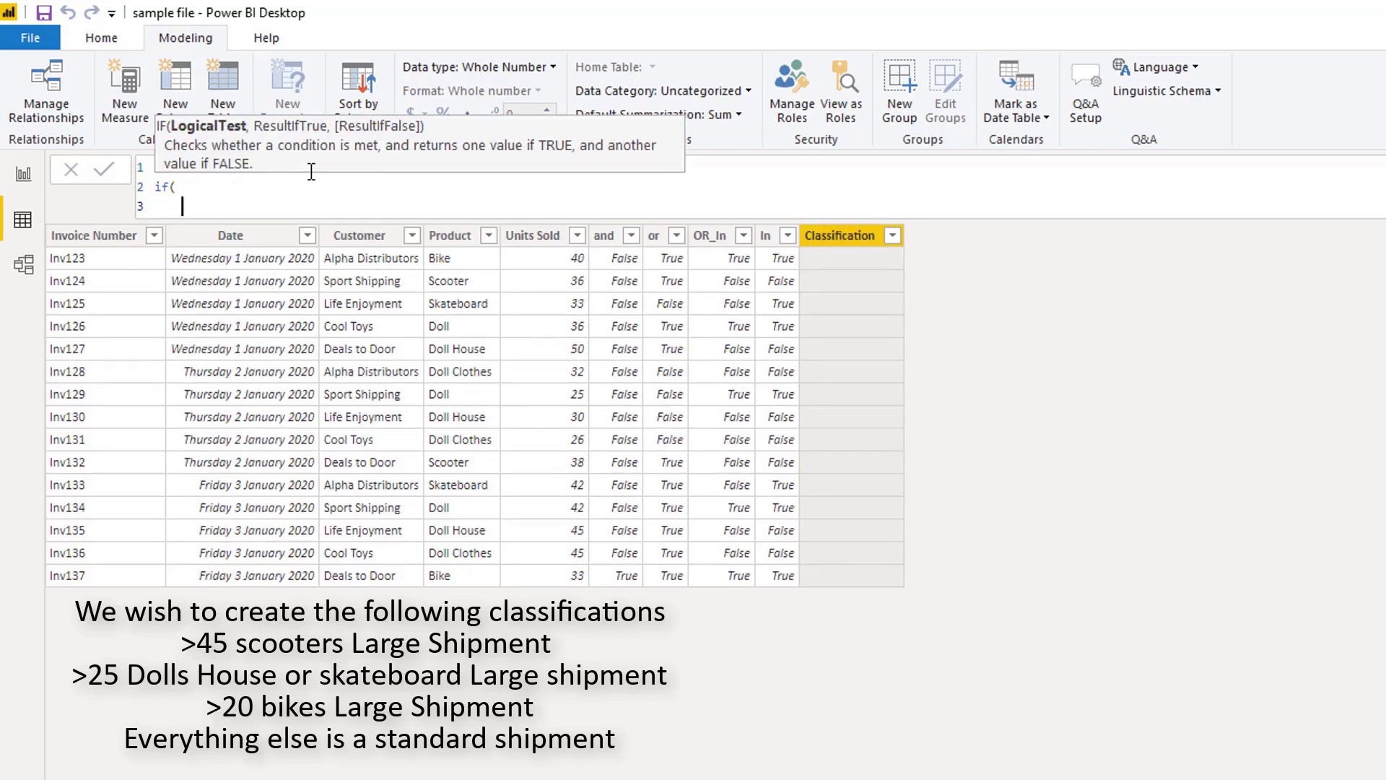
type("sales")
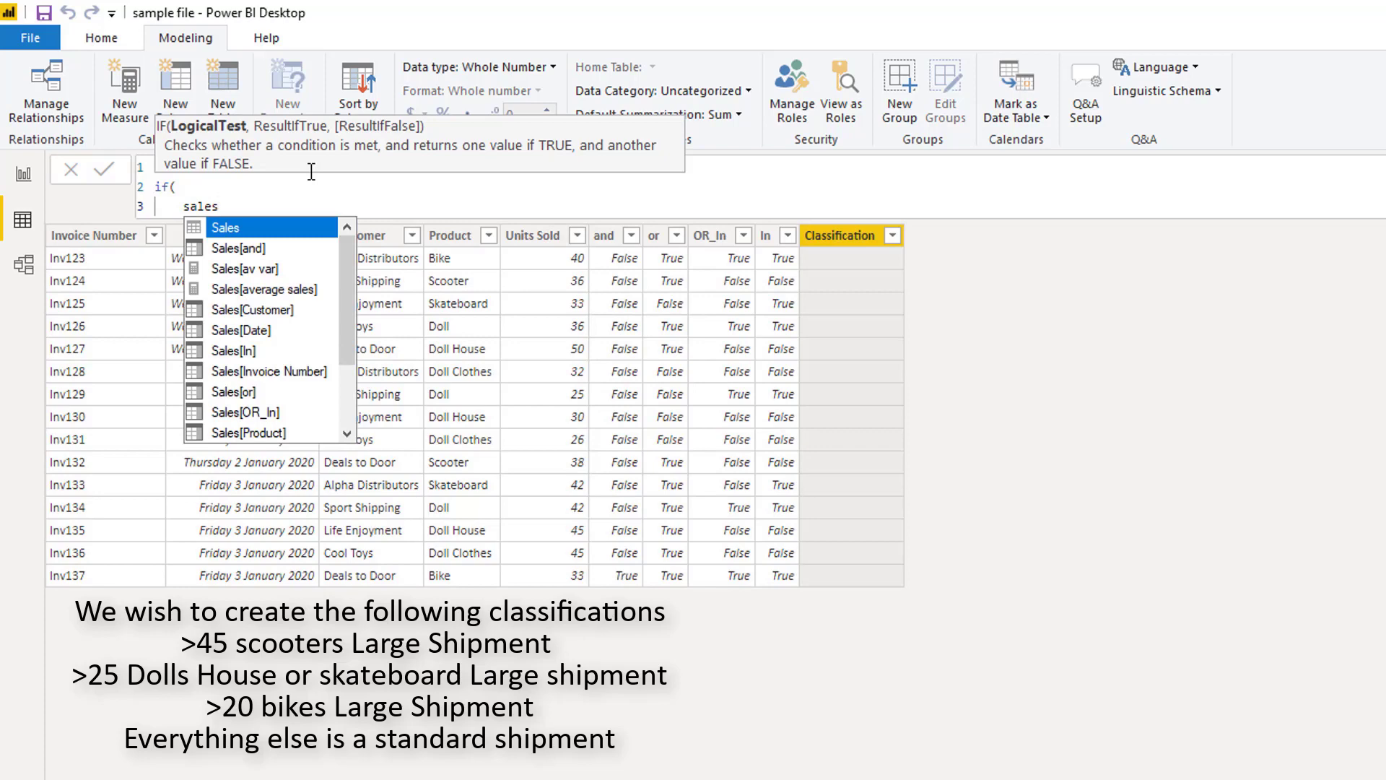
type("[un")
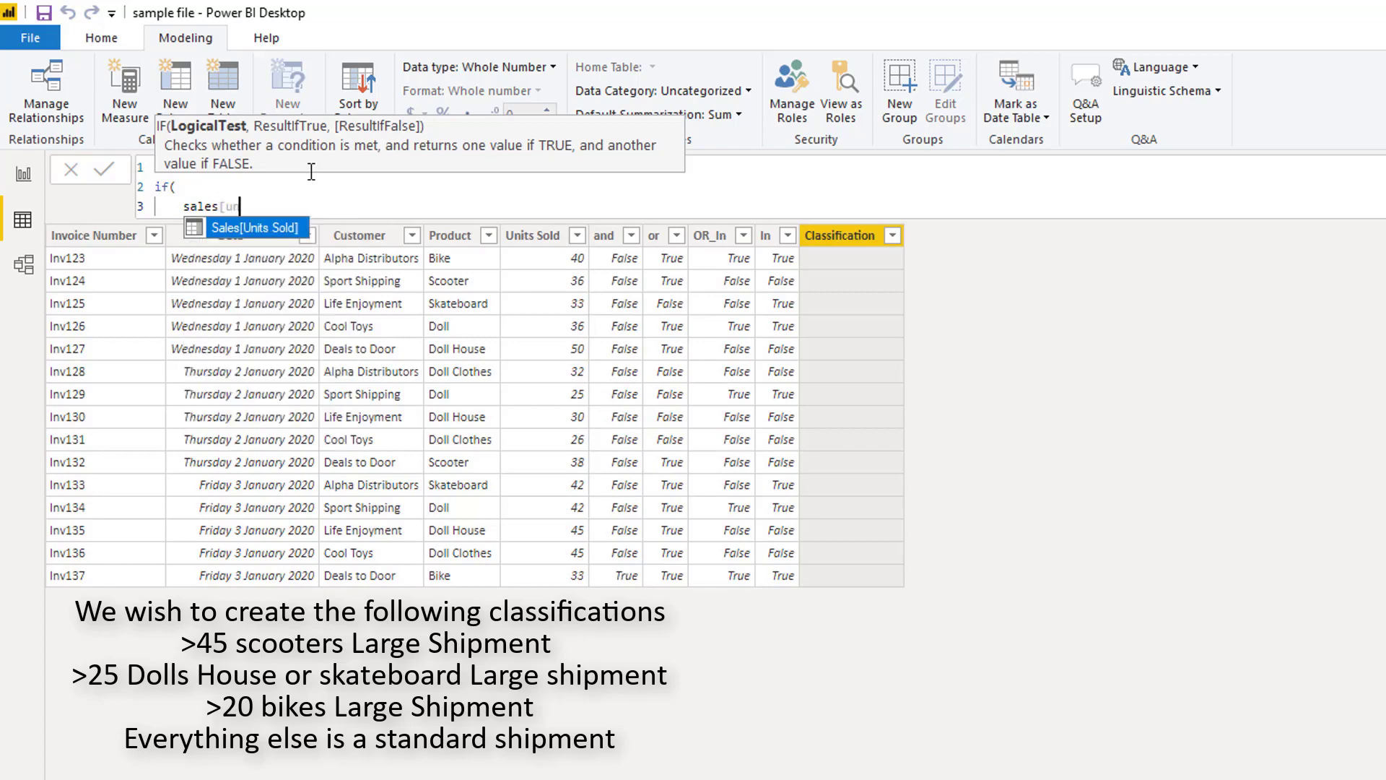
key("Tab")
type(">45")
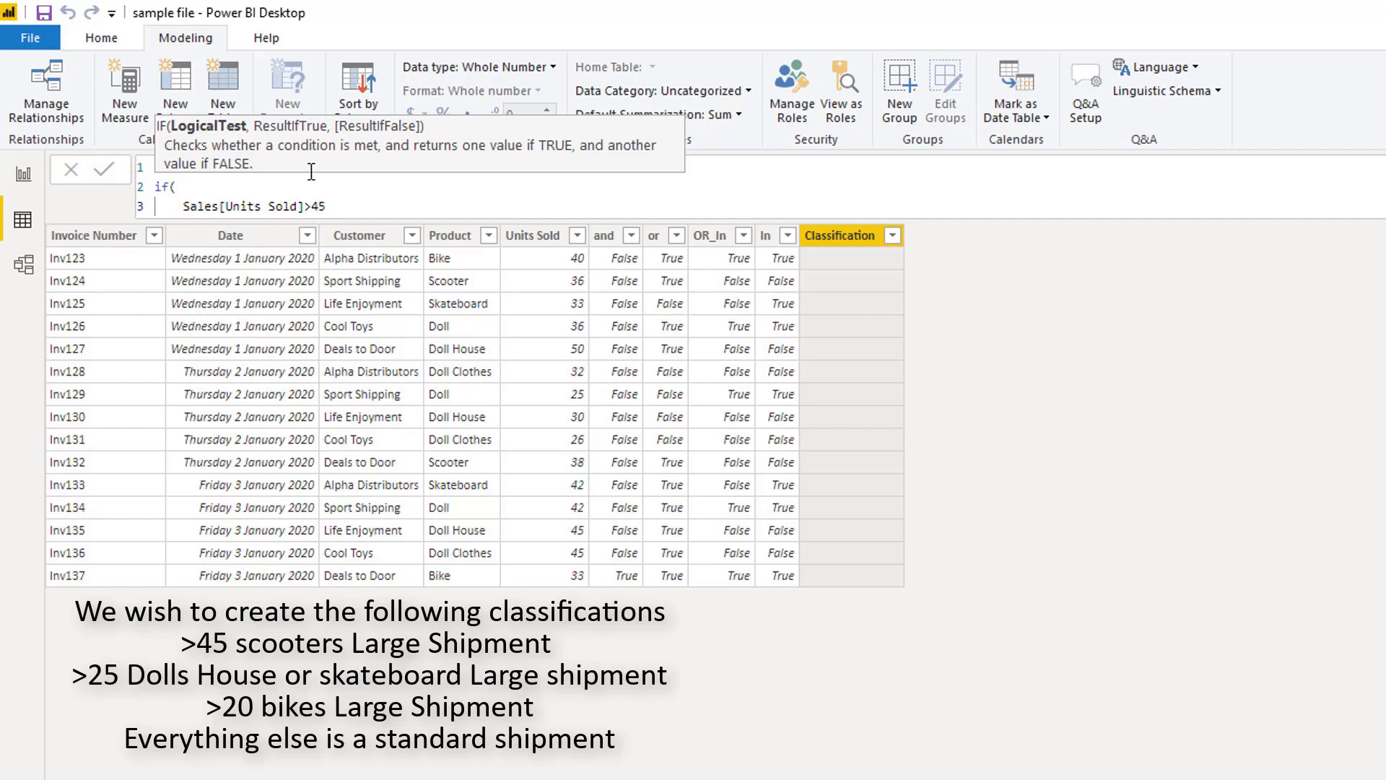
Add the AND condition && Sales[Product] in {"scooter"} on a new line below the >45 test.
key("shift+Return")
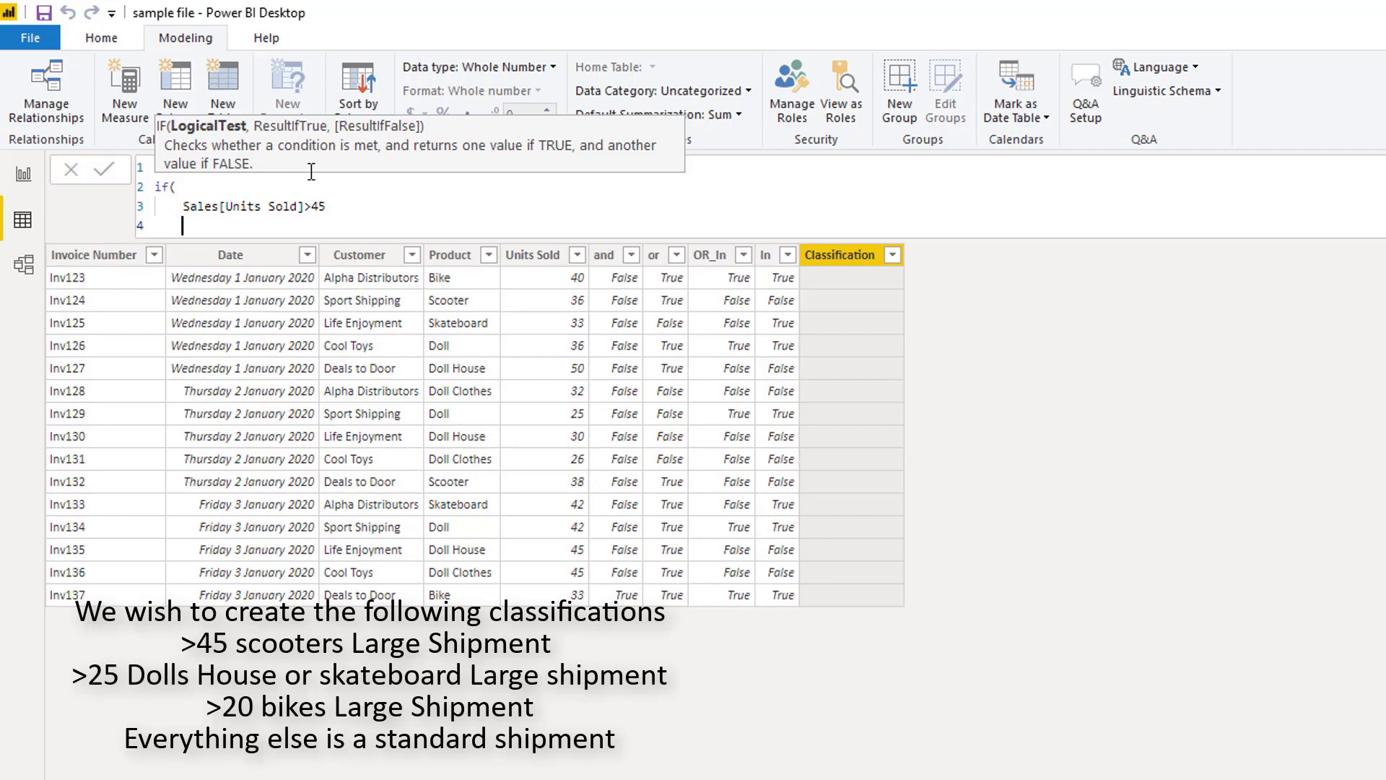
type("&& sales")
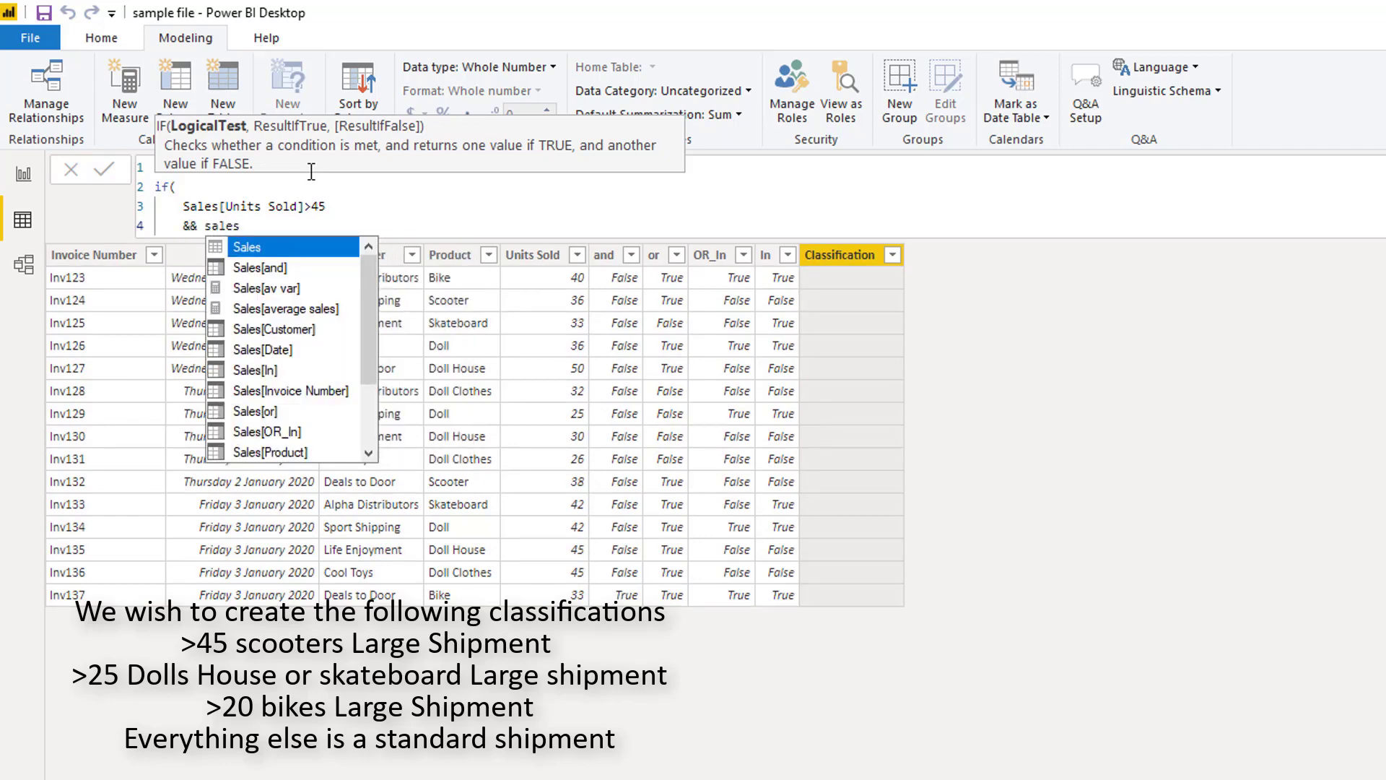
type("[p")
key("Tab")
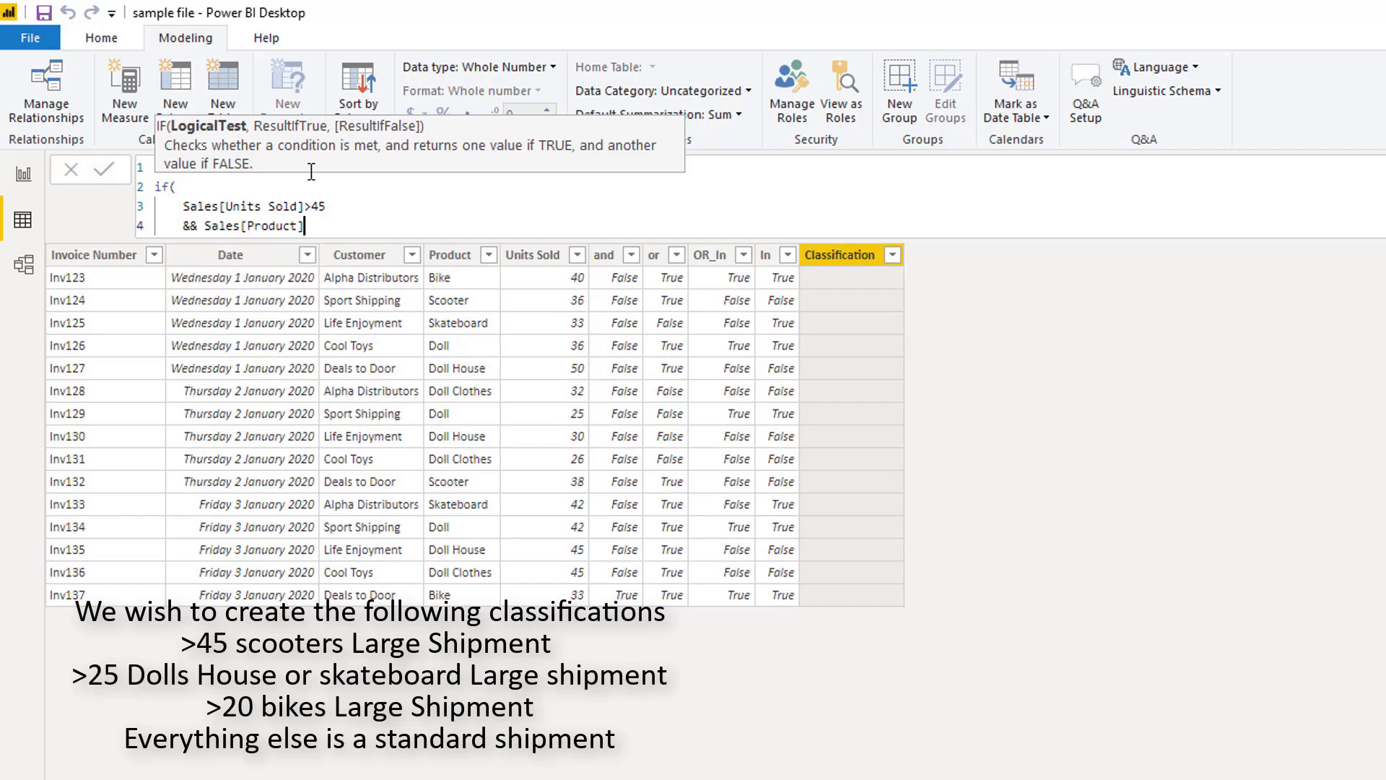
type("in [")
key("Escape")
type("{\"Bike\"}")
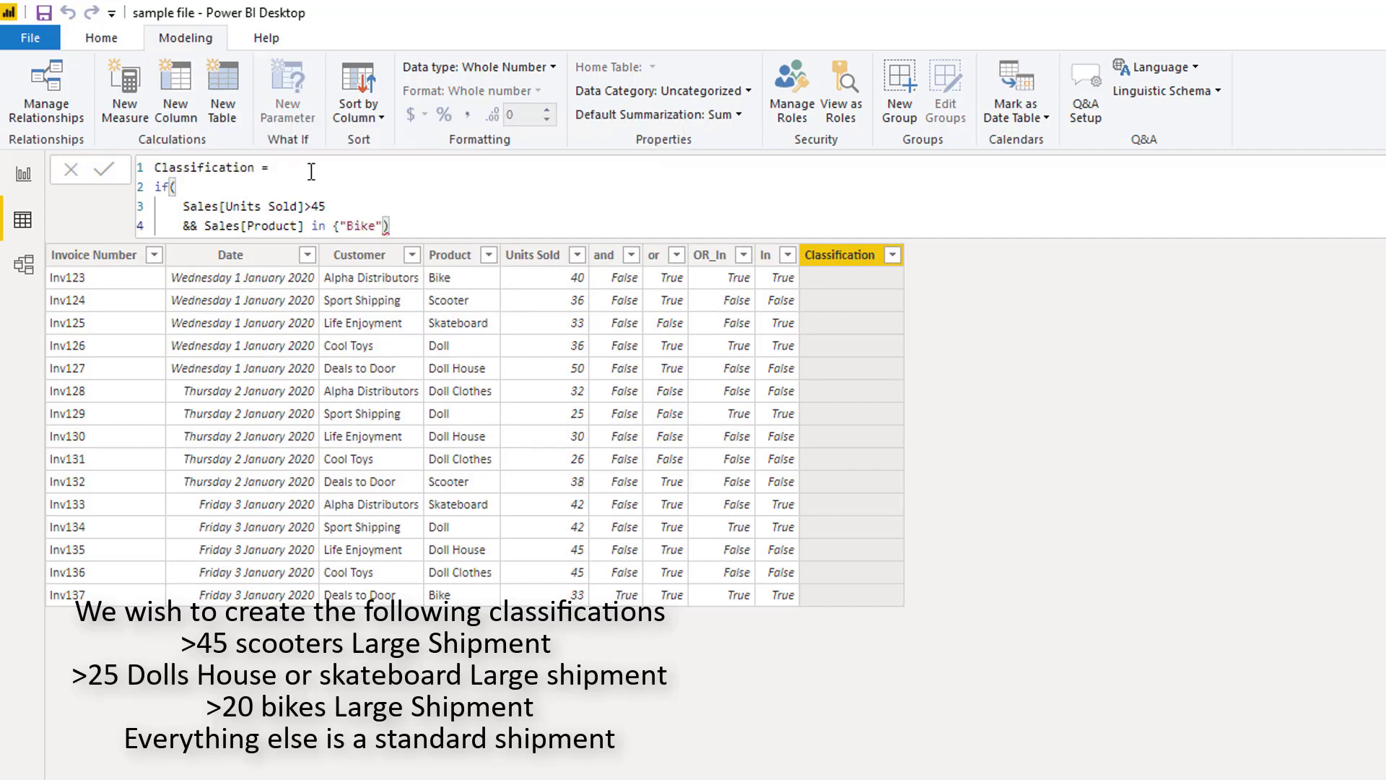
key("BackSpace")
key("BackSpace")
key("BackSpace")
key("BackSpace")
key("BackSpace")
key("BackSpace")
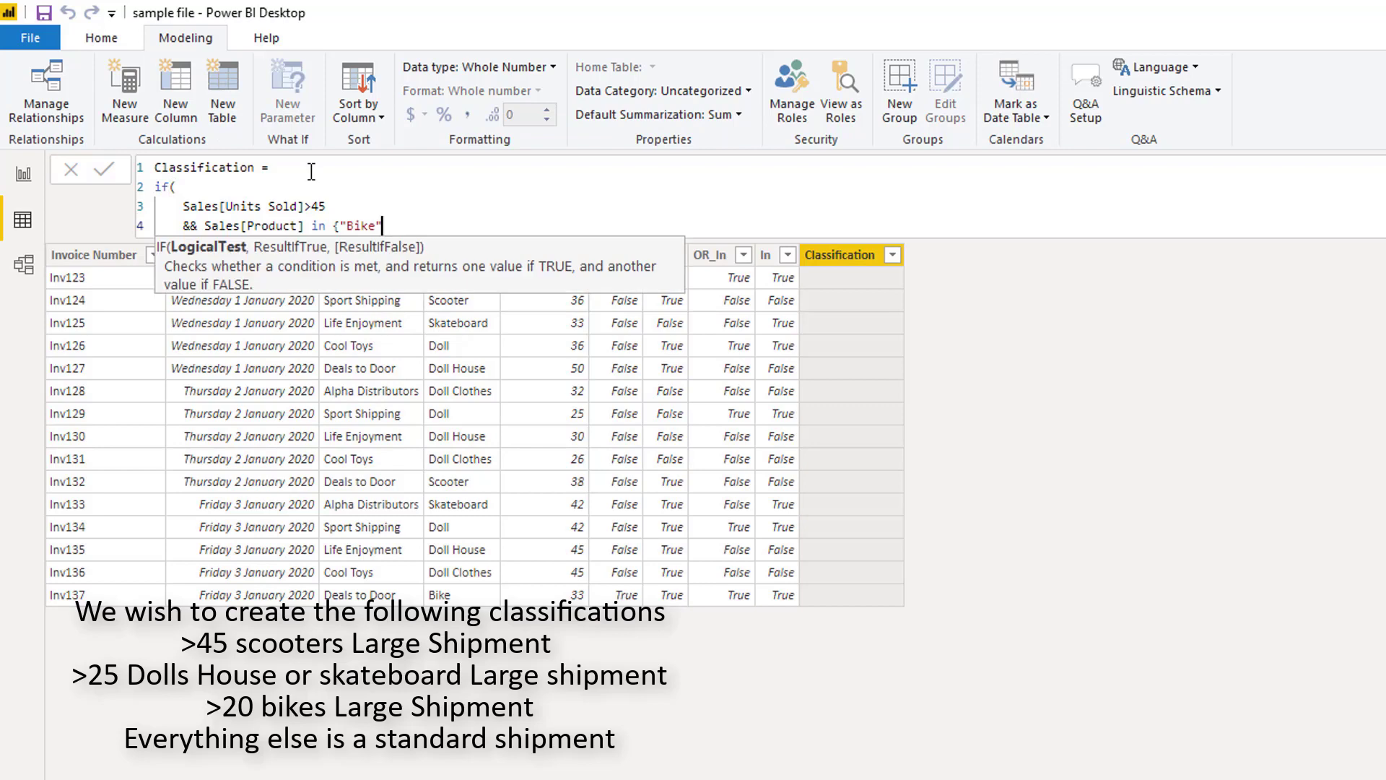
type("s")
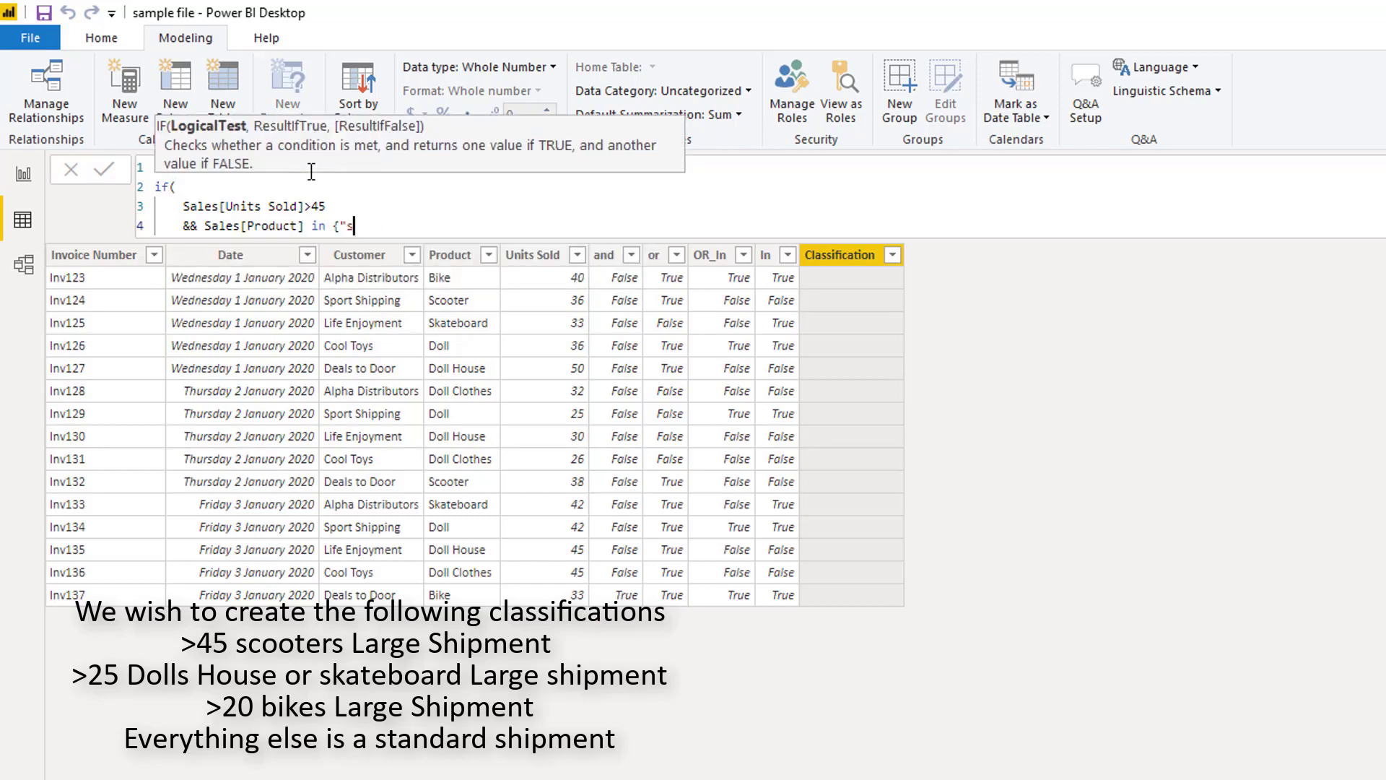
type("cooter\")")
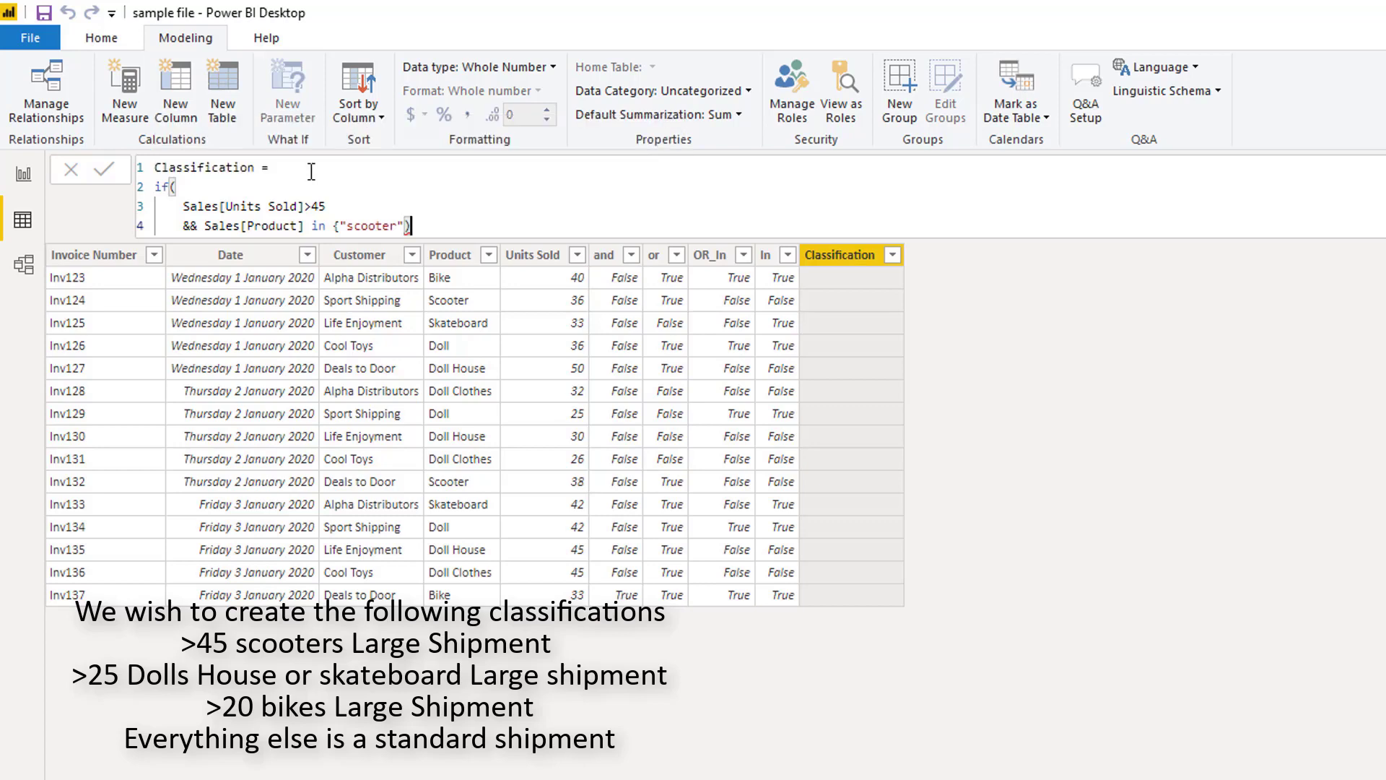
key("BackSpace")
type("}")
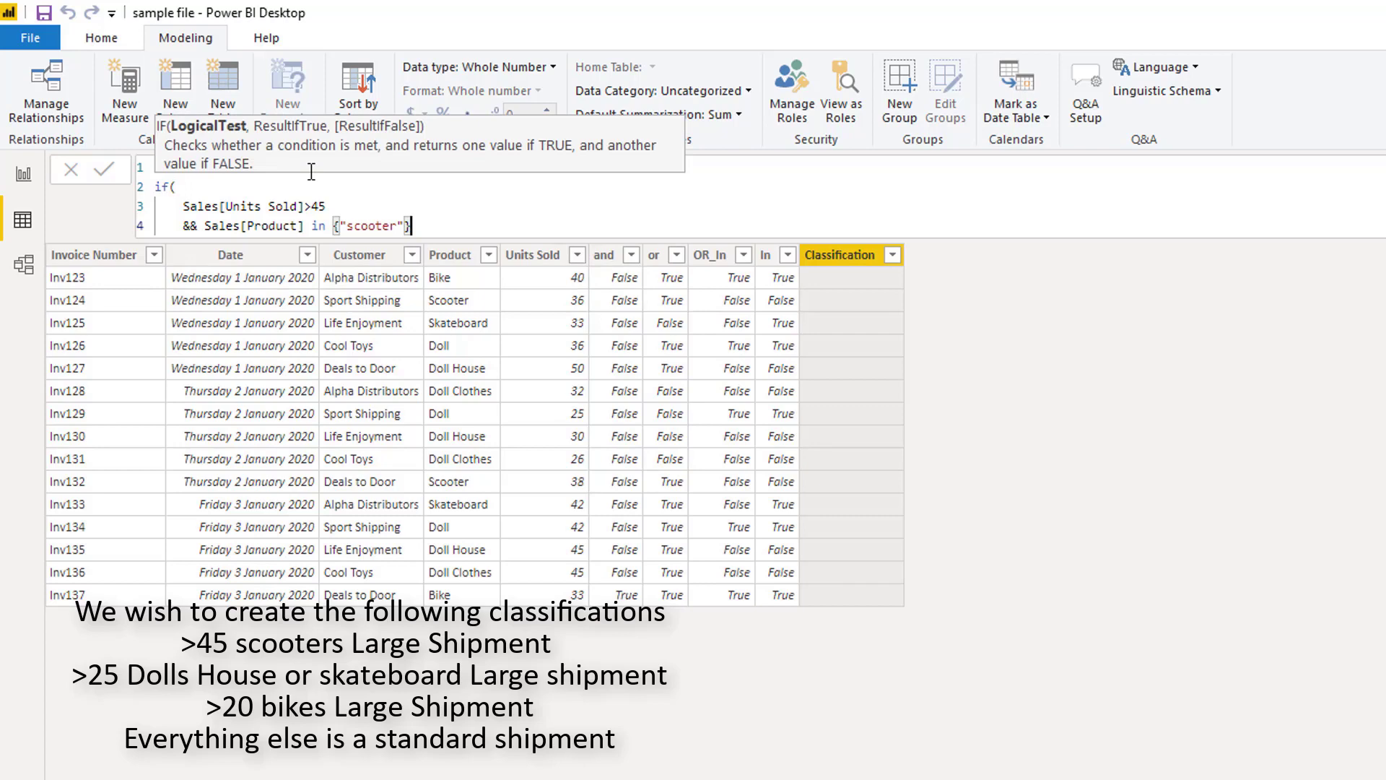
Add the OR alternative || Sales[Units Sold]>25 on a new line of the IF test.
key("shift+Return")
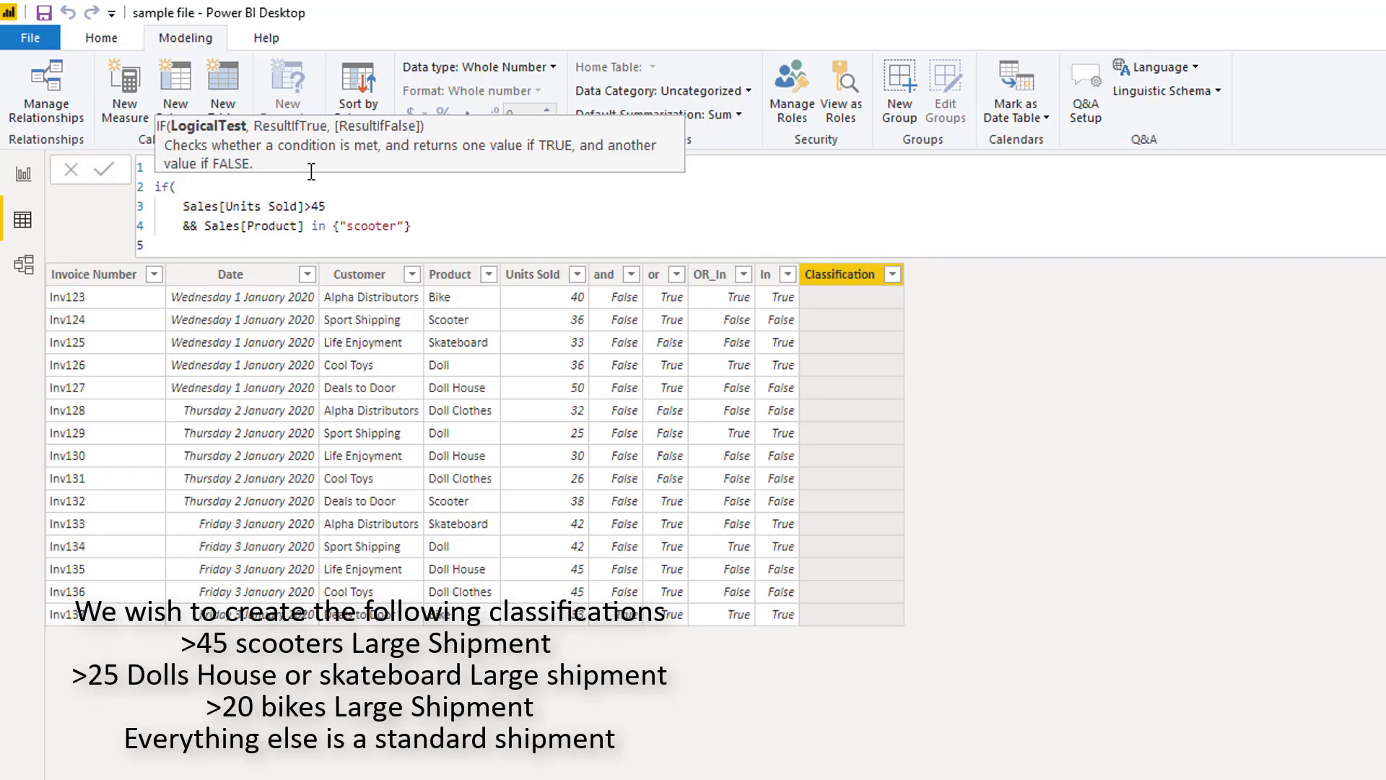
type("|| sales")
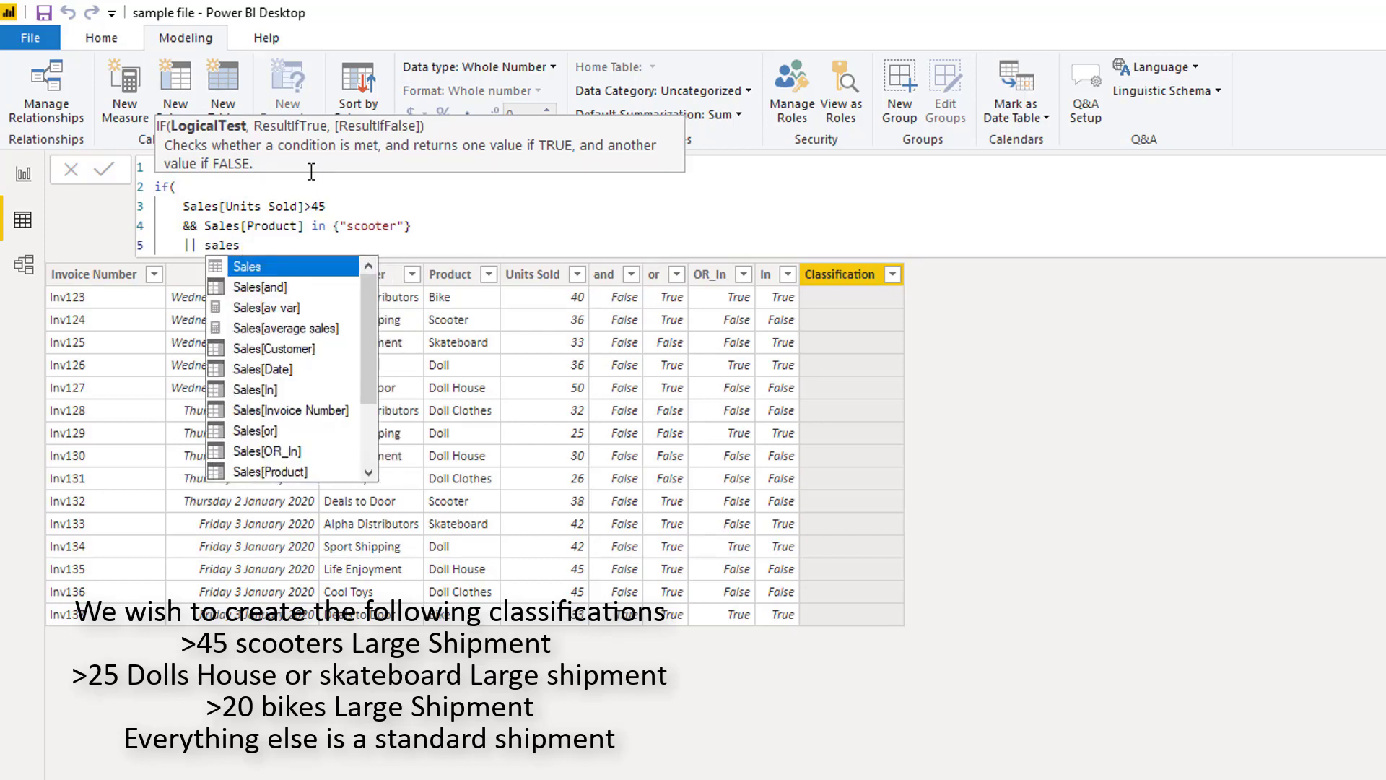
type("[u")
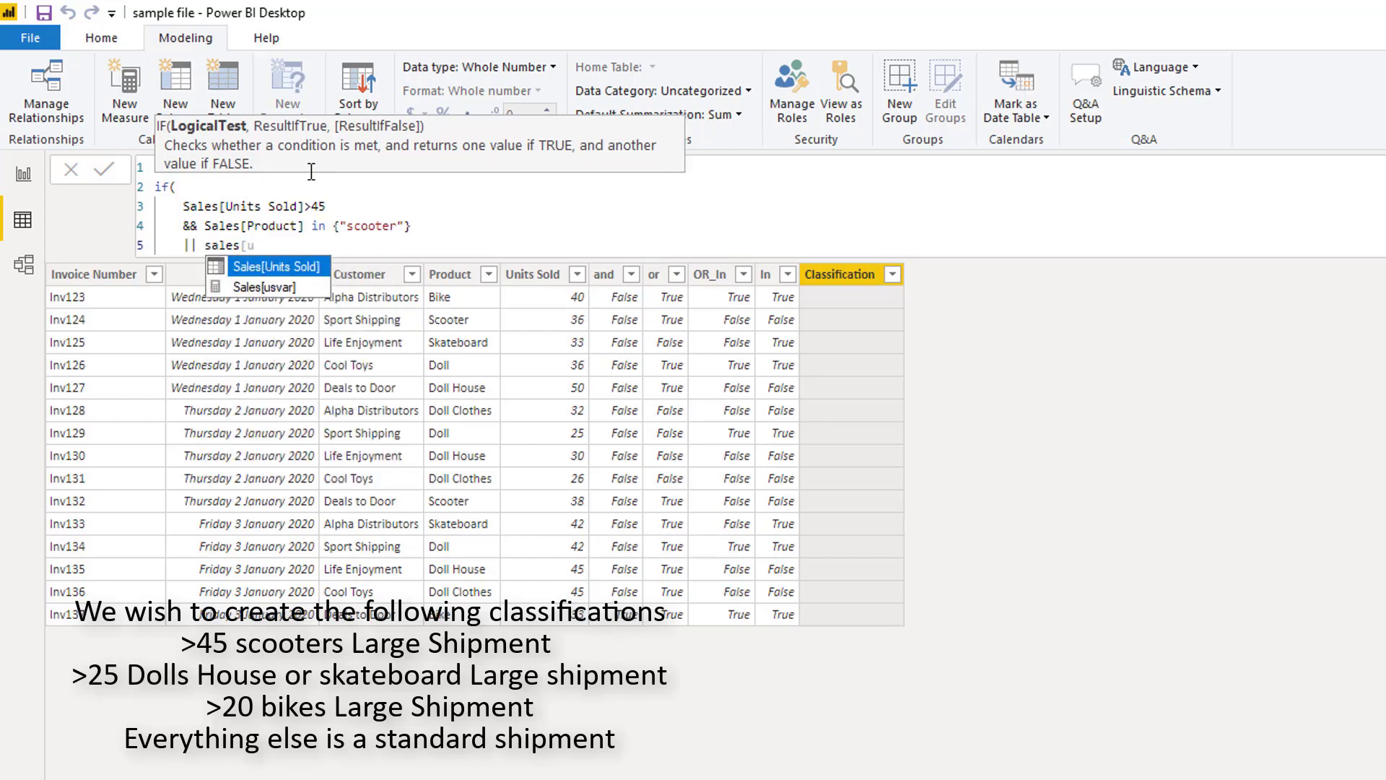
key("Tab")
type(">25")
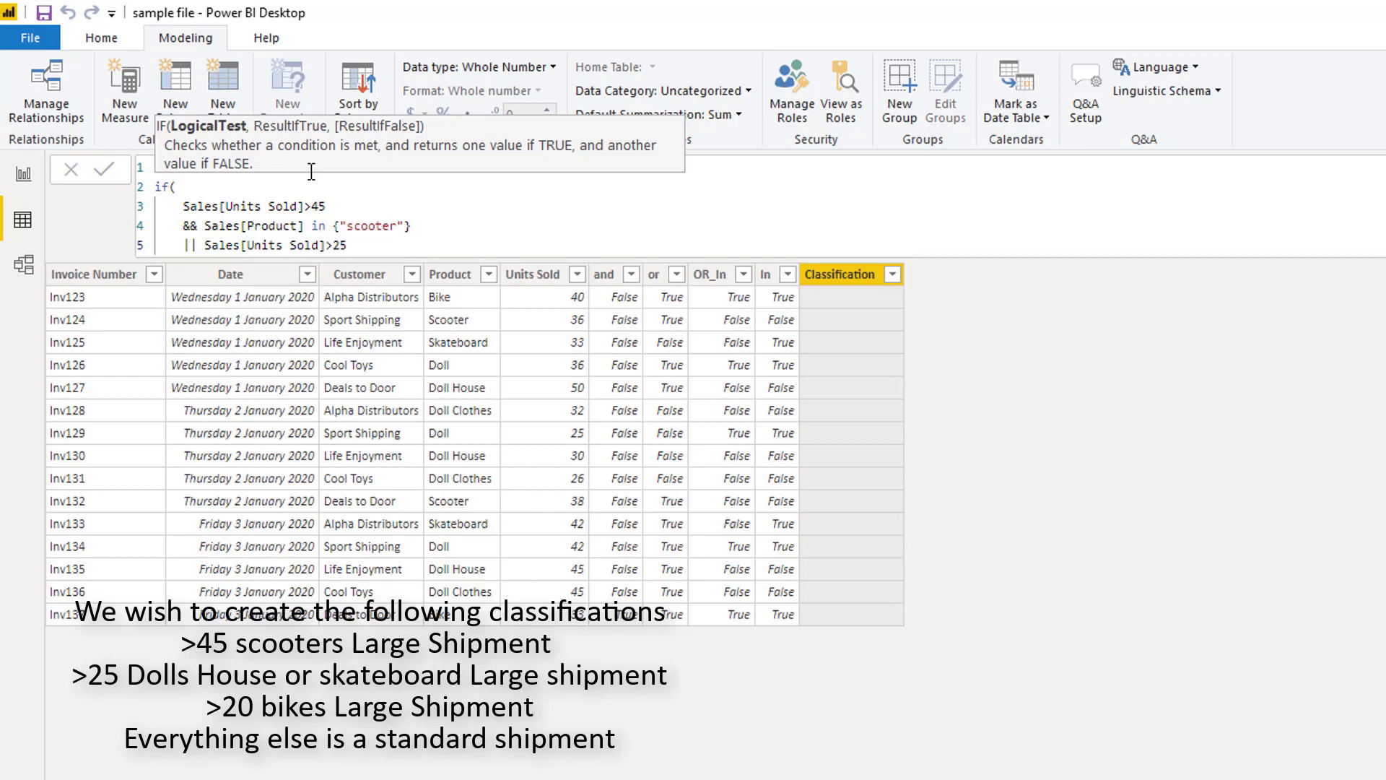
Pair the >25 test with && Sales[Product] in {"Dolls House", "Skateboard"} on a new line.
key("shift+Return")
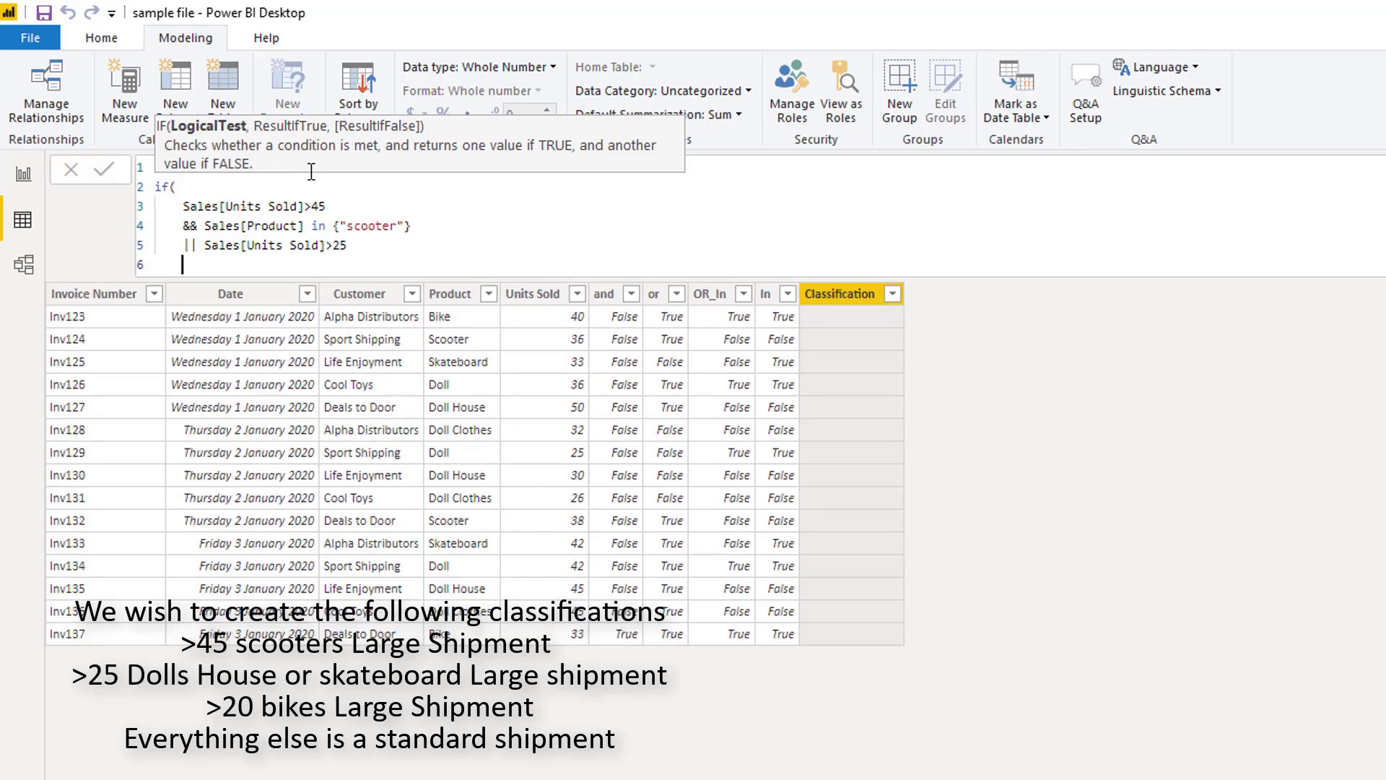
type("&& sales")
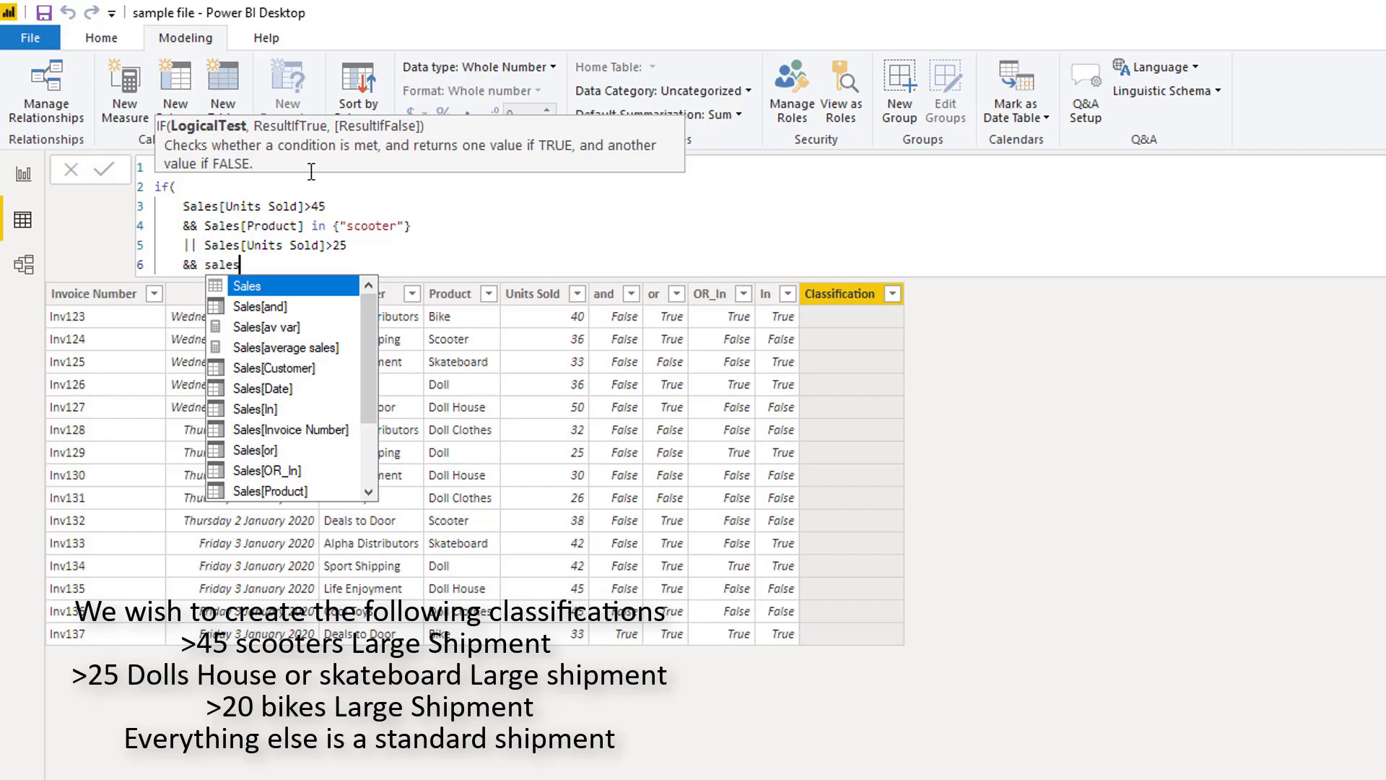
key("Down")
key("Down")
key("Down")
key("Down")
key("Down")
key("Down")
key("Down")
key("Down")
key("Down")
key("Down")
key("Tab")
type("in {")
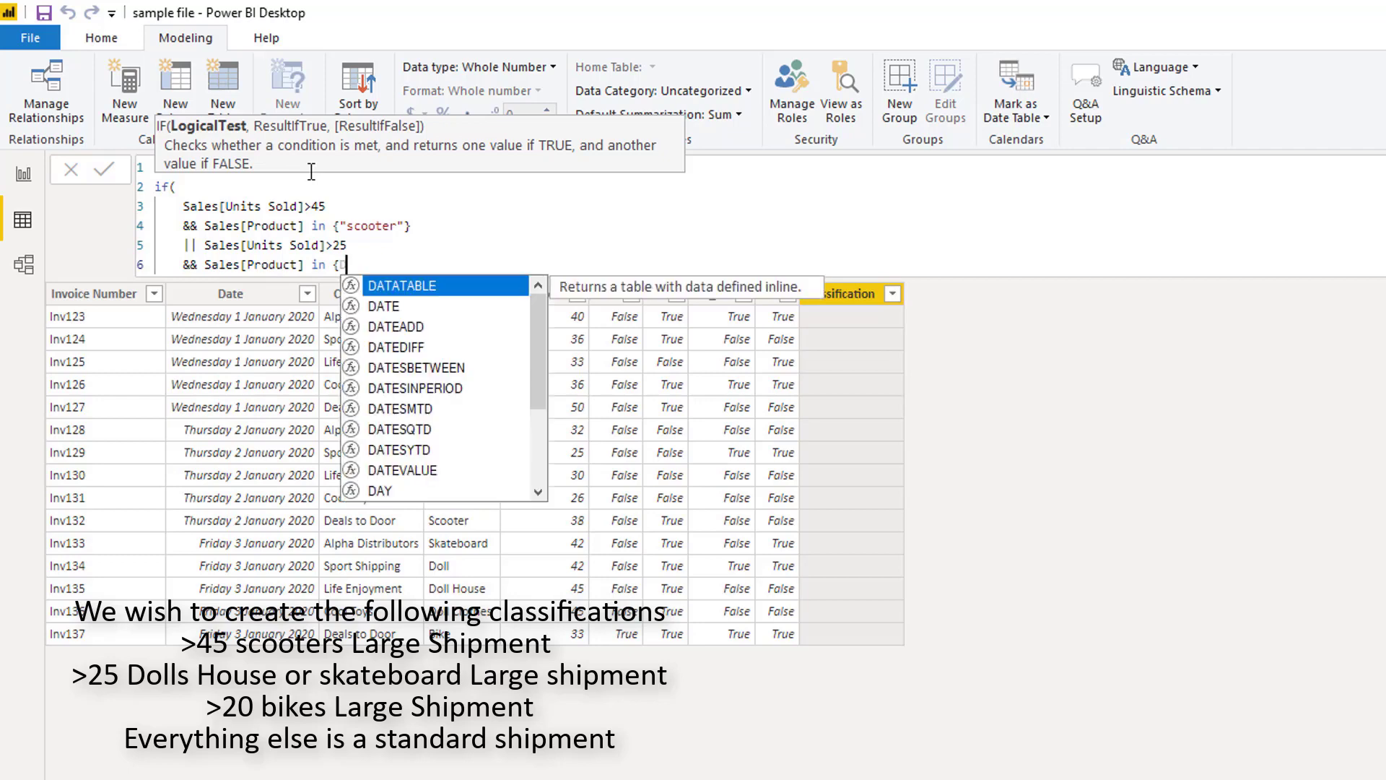
type("\"Do")
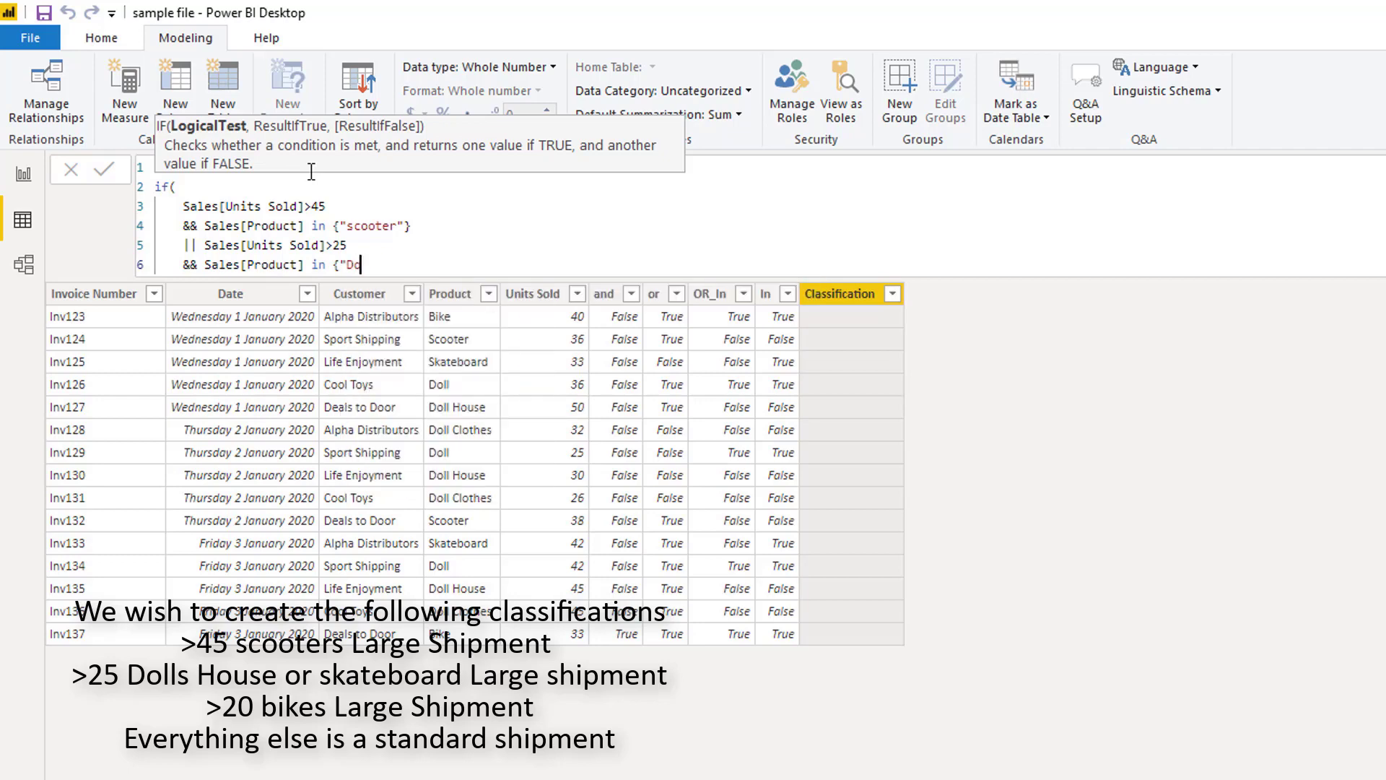
type("lls House\", \"Skateboard\"")
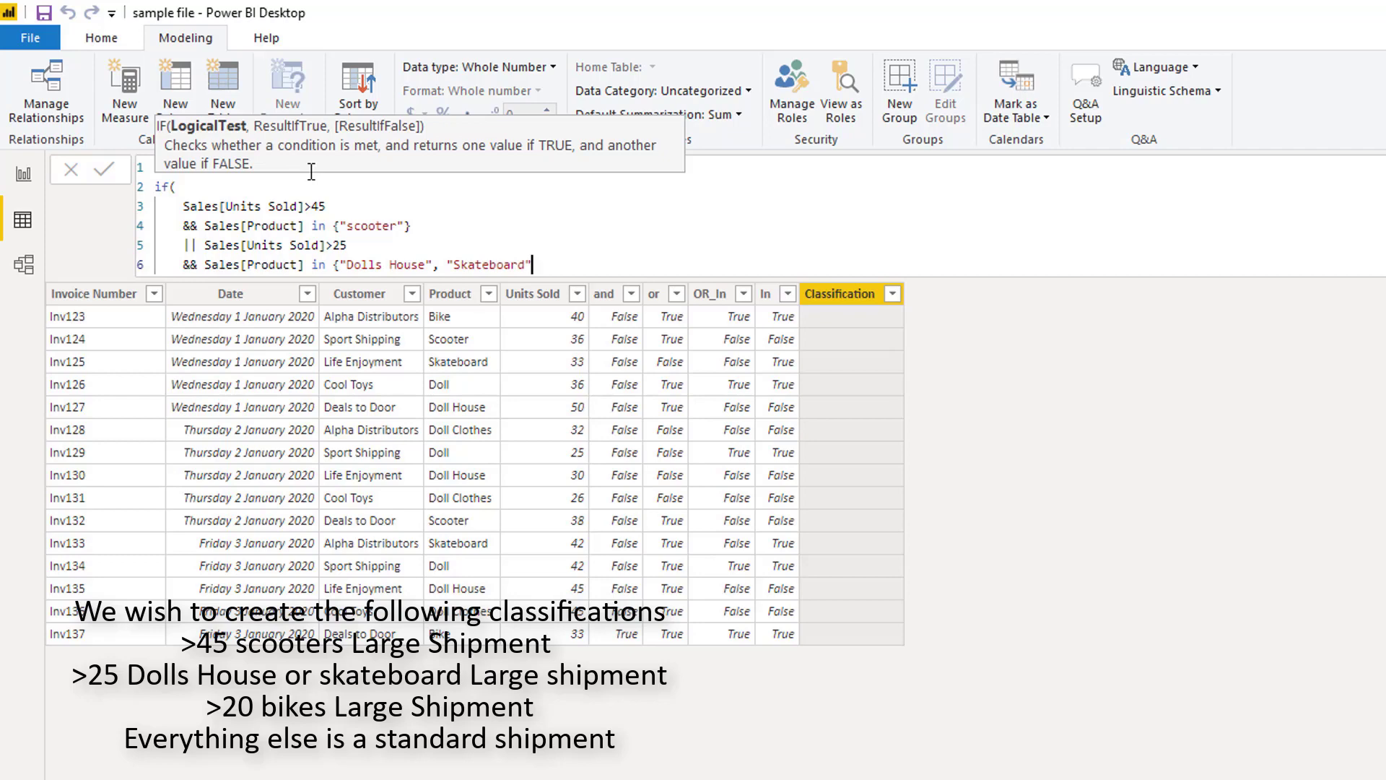
type("}")
Add another OR alternative, || Sales[Units Sold]>20, on a new line of the IF test.
key("shift+Return")
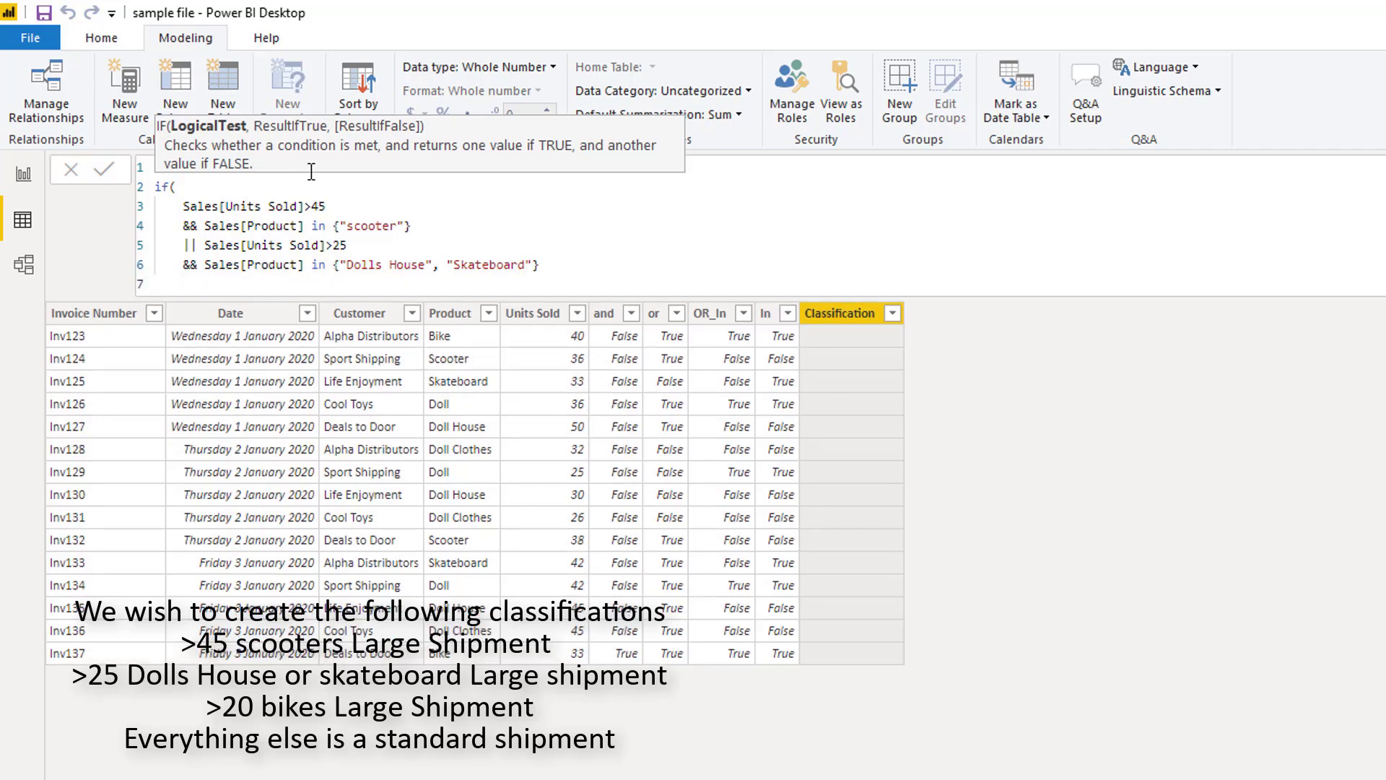
type("sales")
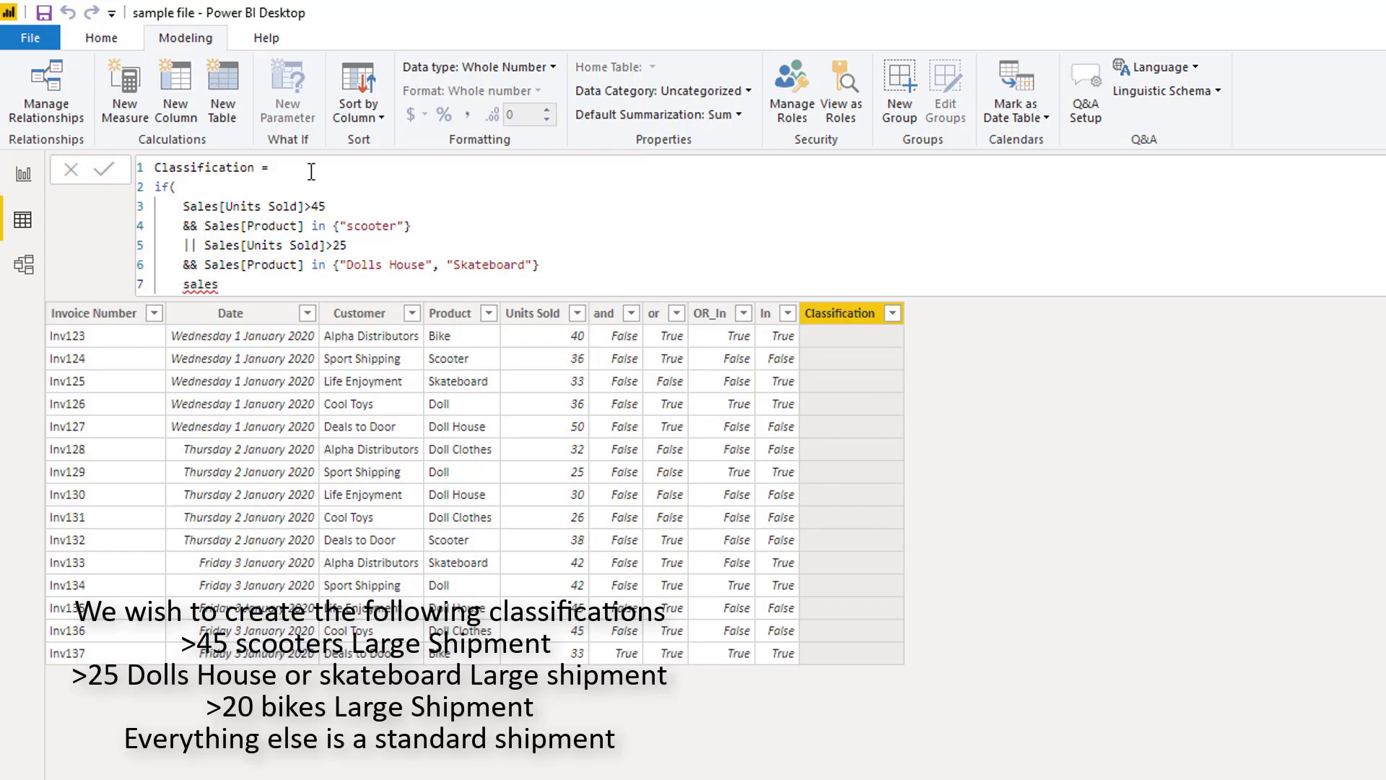
key("BackSpace")
key("BackSpace")
key("BackSpace")
key("BackSpace")
key("BackSpace")
type("|| sales")
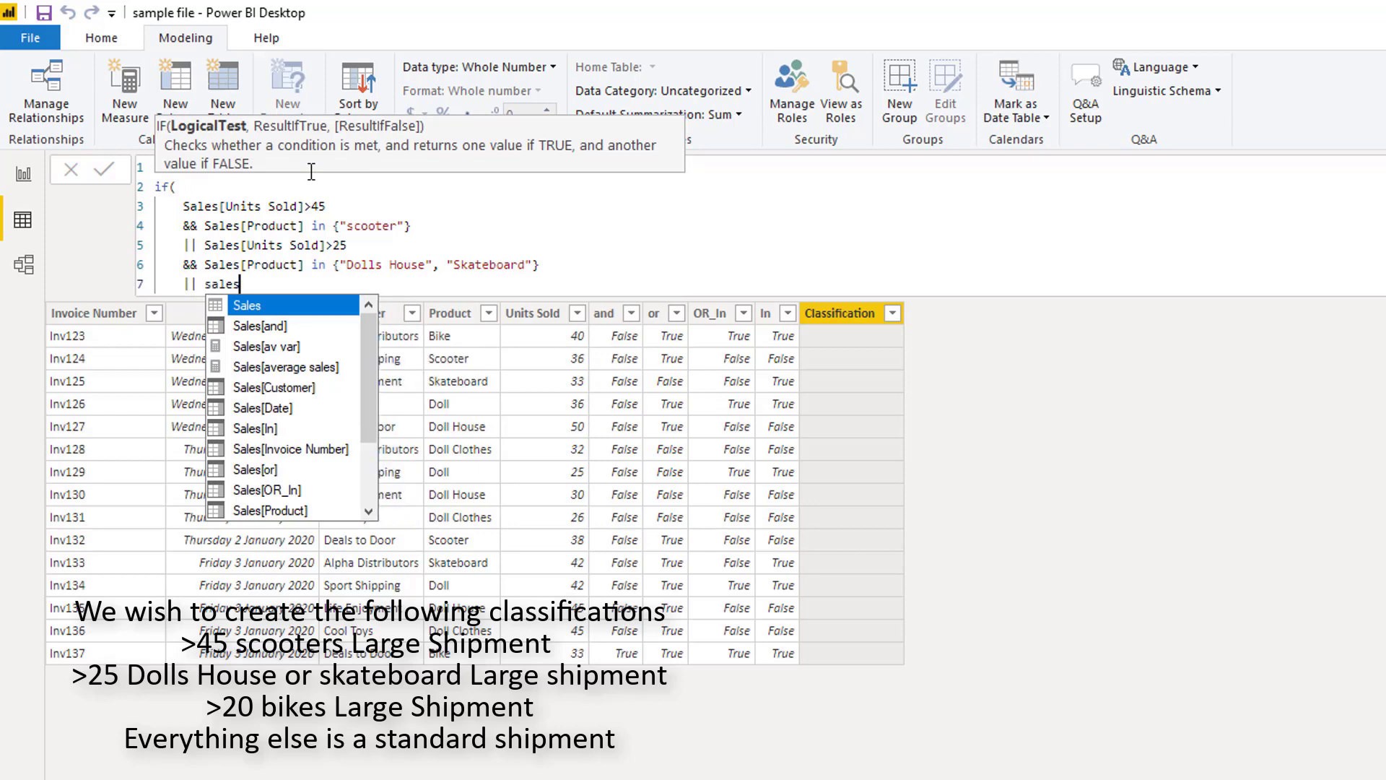
type("[unit")
key("Tab")
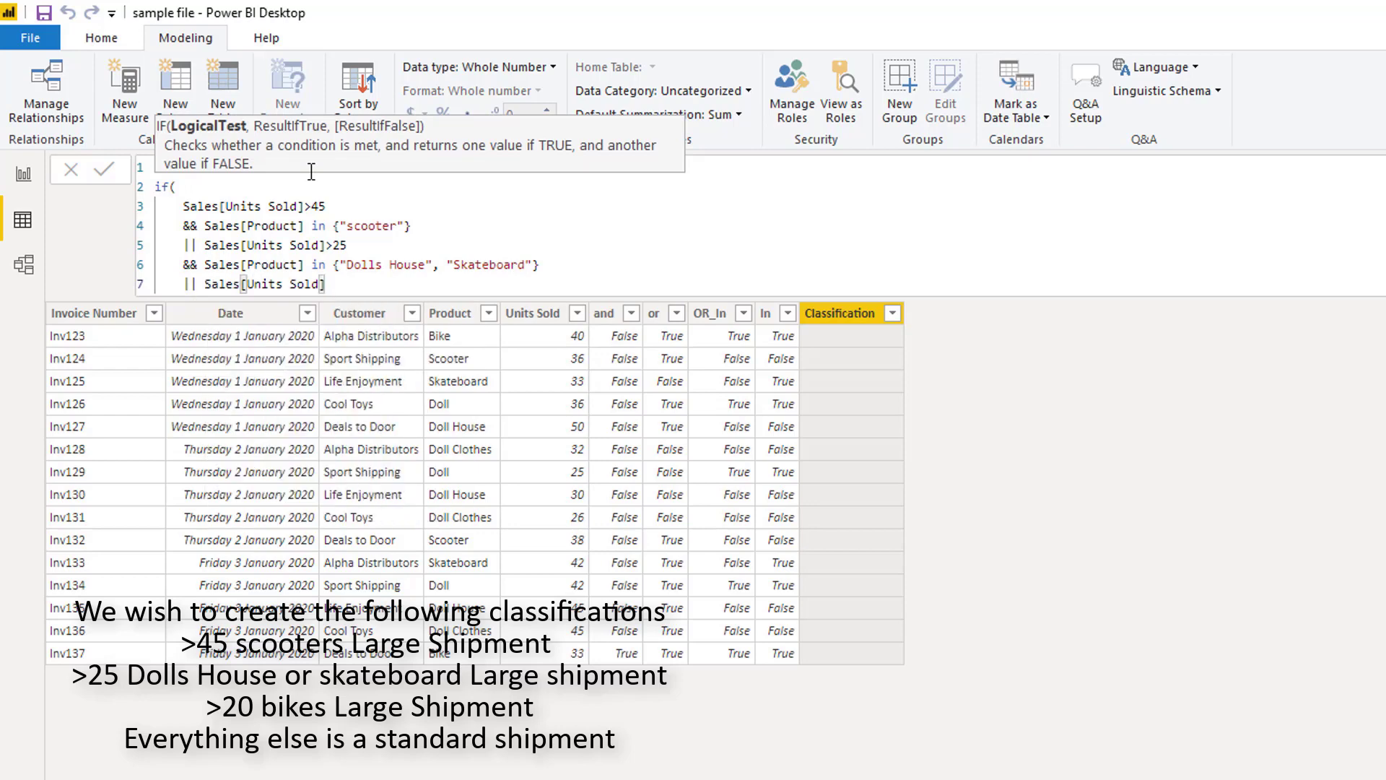
type(">20")
Pair the >20 test with the condition && Sales[Product] in {"Bike"} on a new line.
key("shift+Return")
type("&& sales")
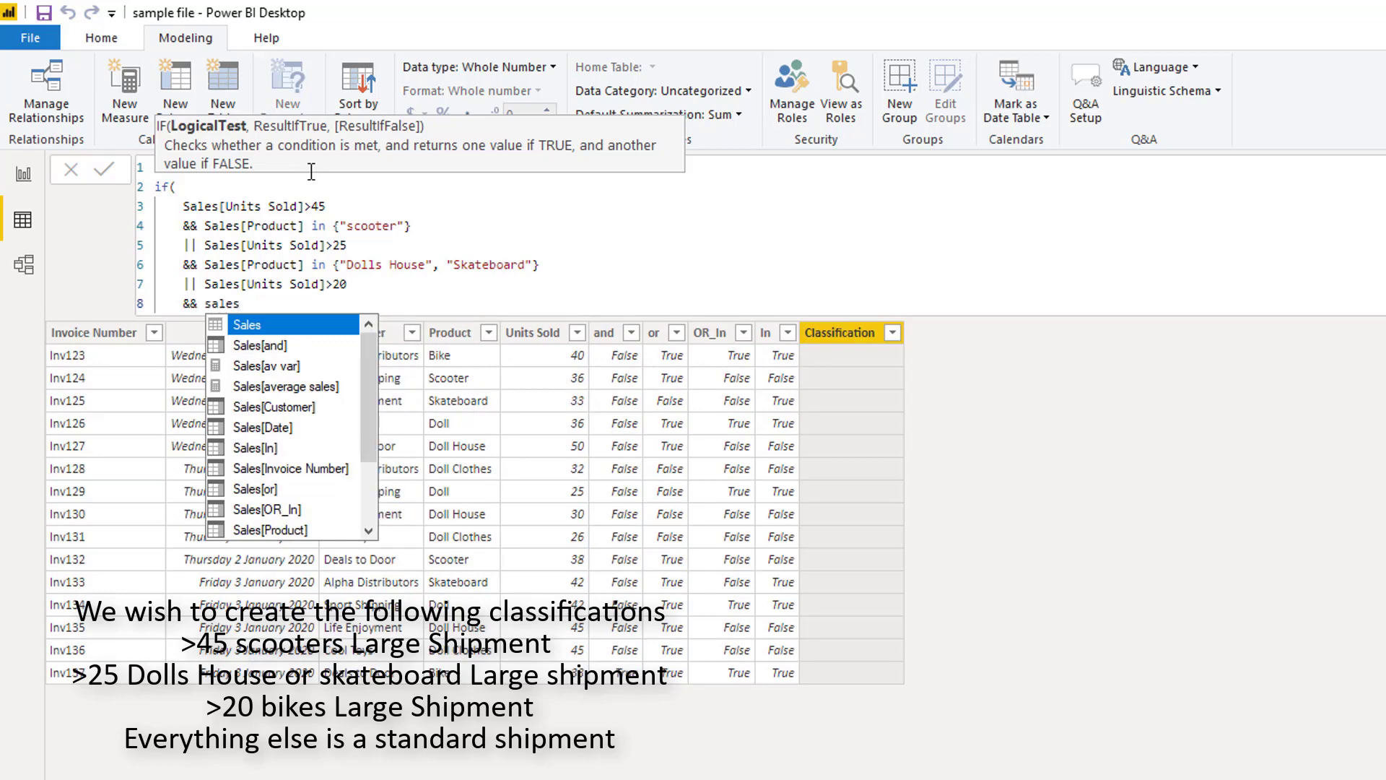
type("[pr")
key("Tab")
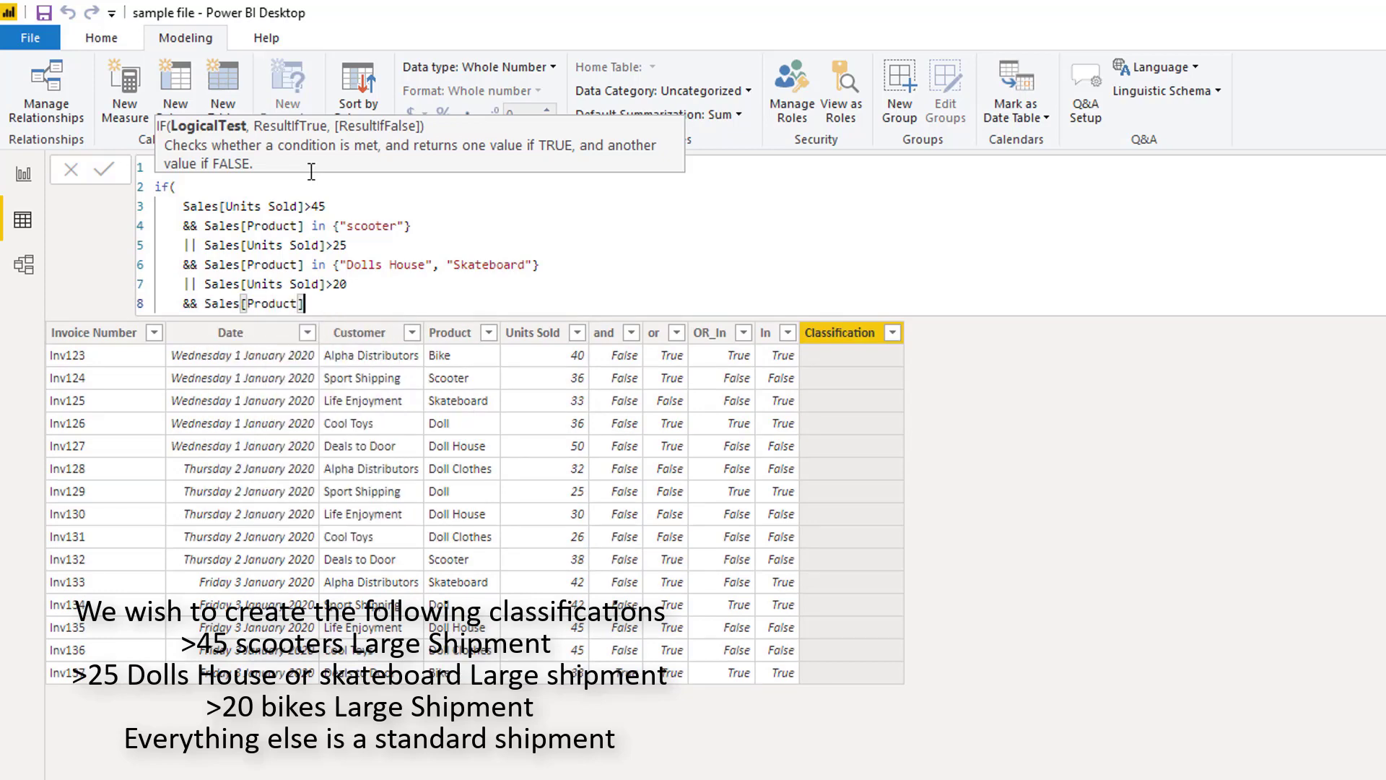
type("=")
key("BackSpace")
type("in {\"Bike\"")
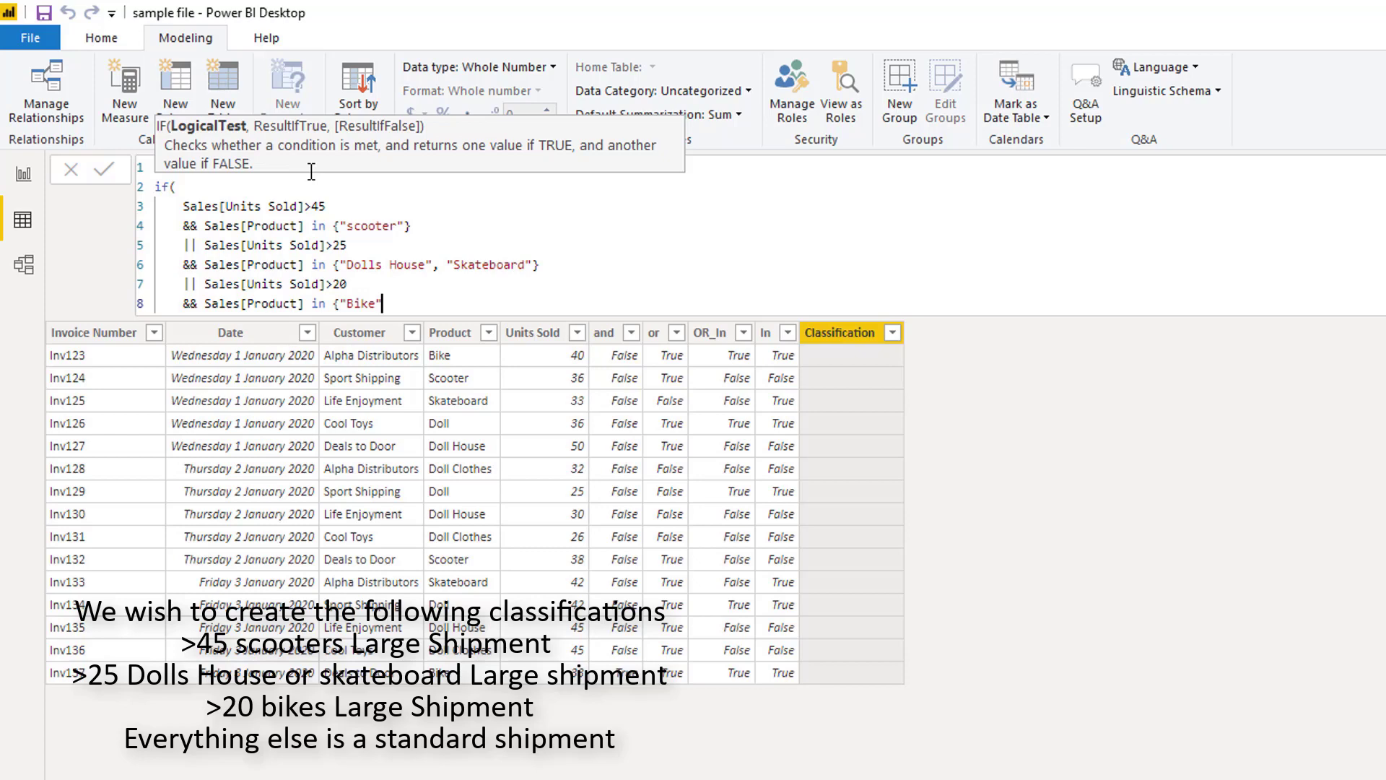
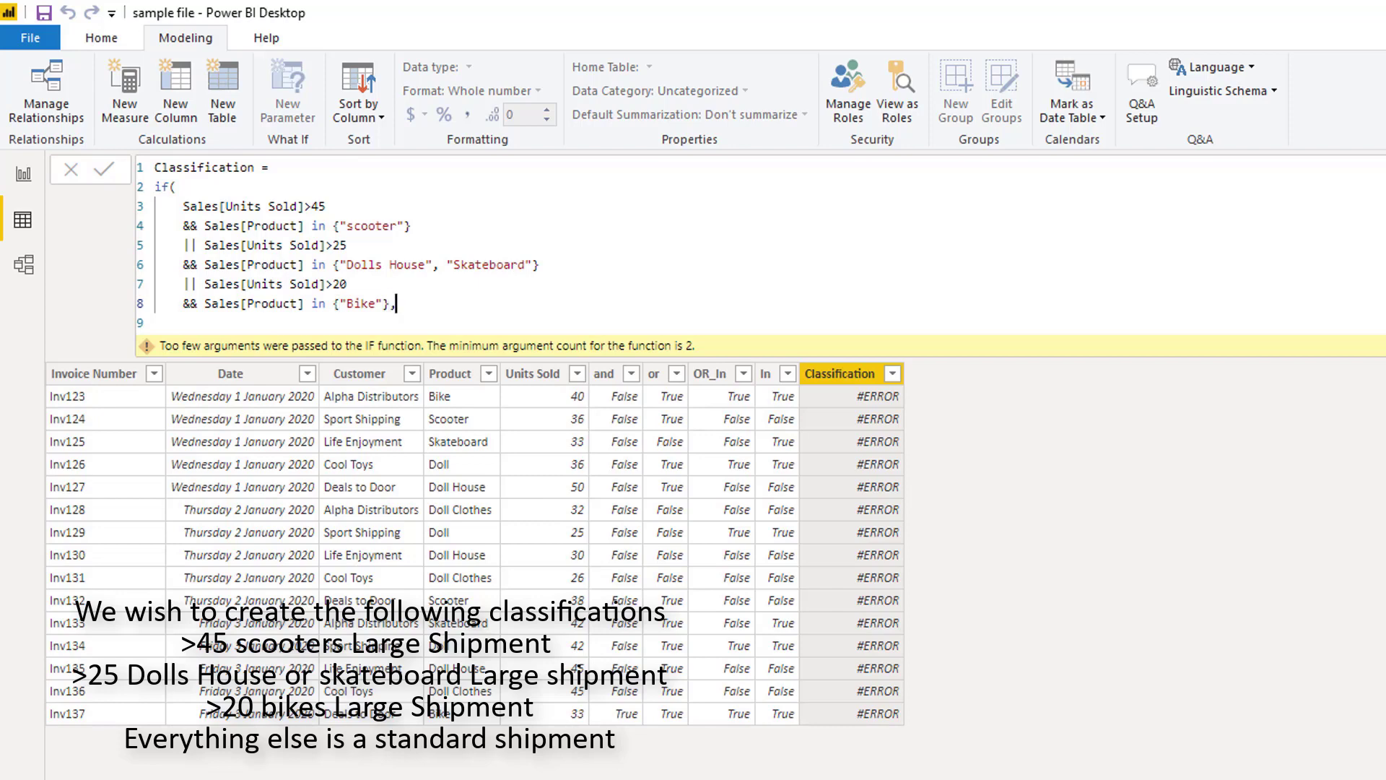
Return "Large Shipment" when the test is true and "Standard Shipment" otherwise, close the IF function and commit the formula.
key("Return")
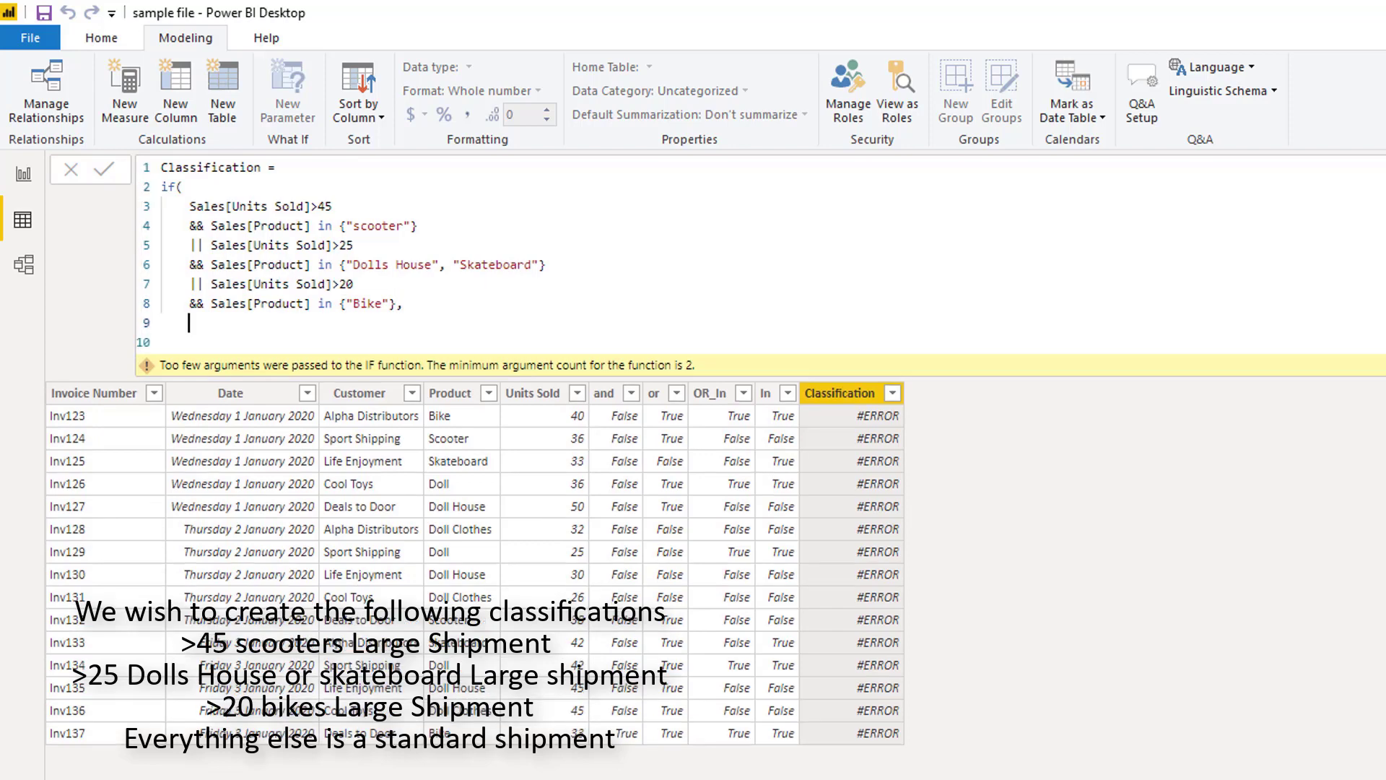
type("\"Large Shipment\",")
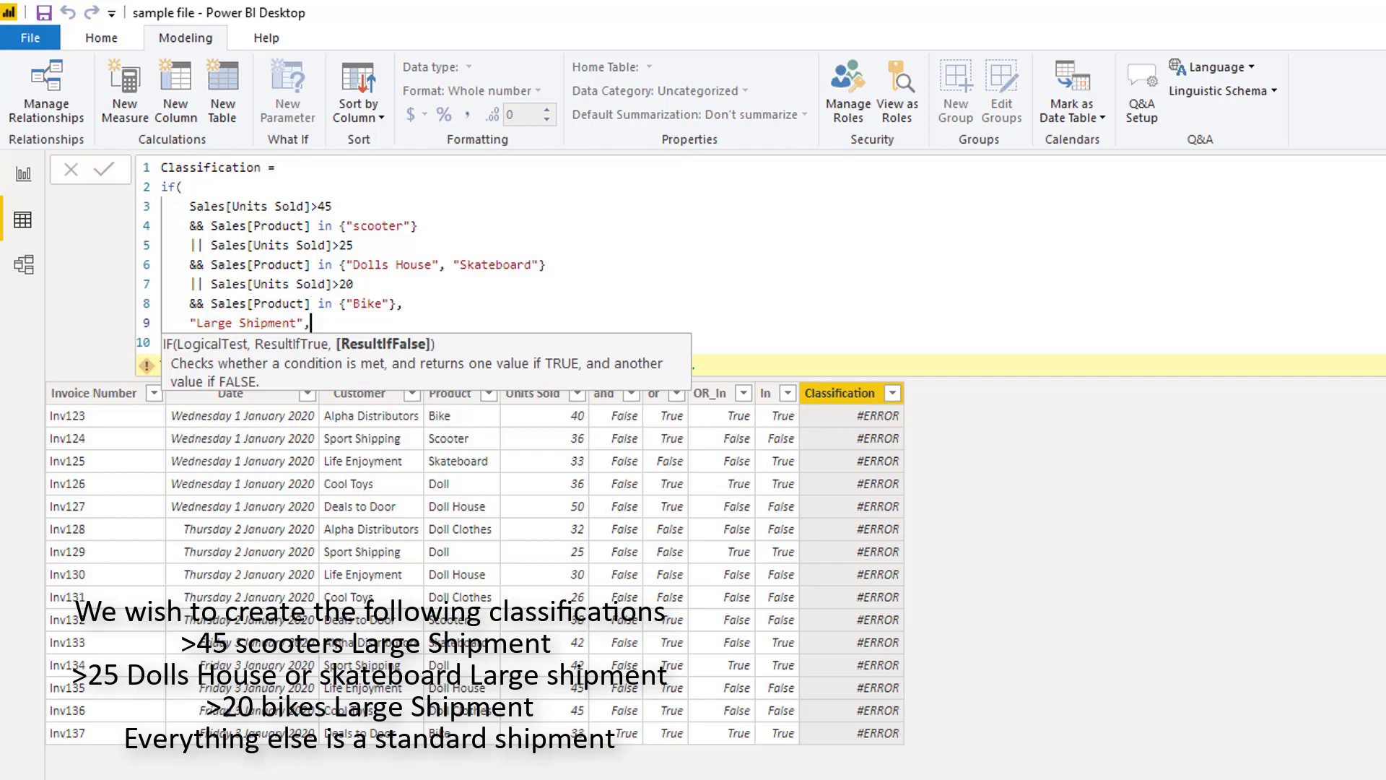
key("shift+Return")
type("\"Standard ")
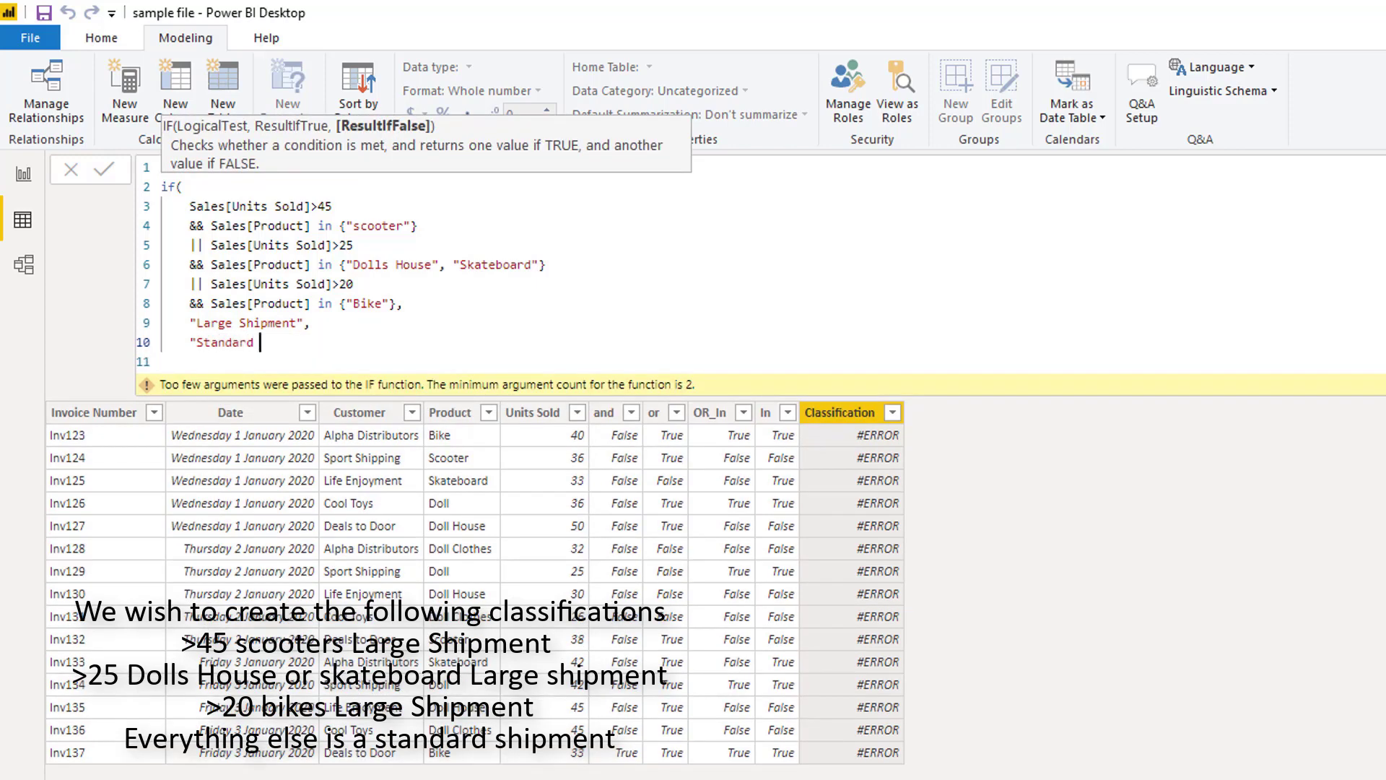
type("Shipment\")")
key("Return")
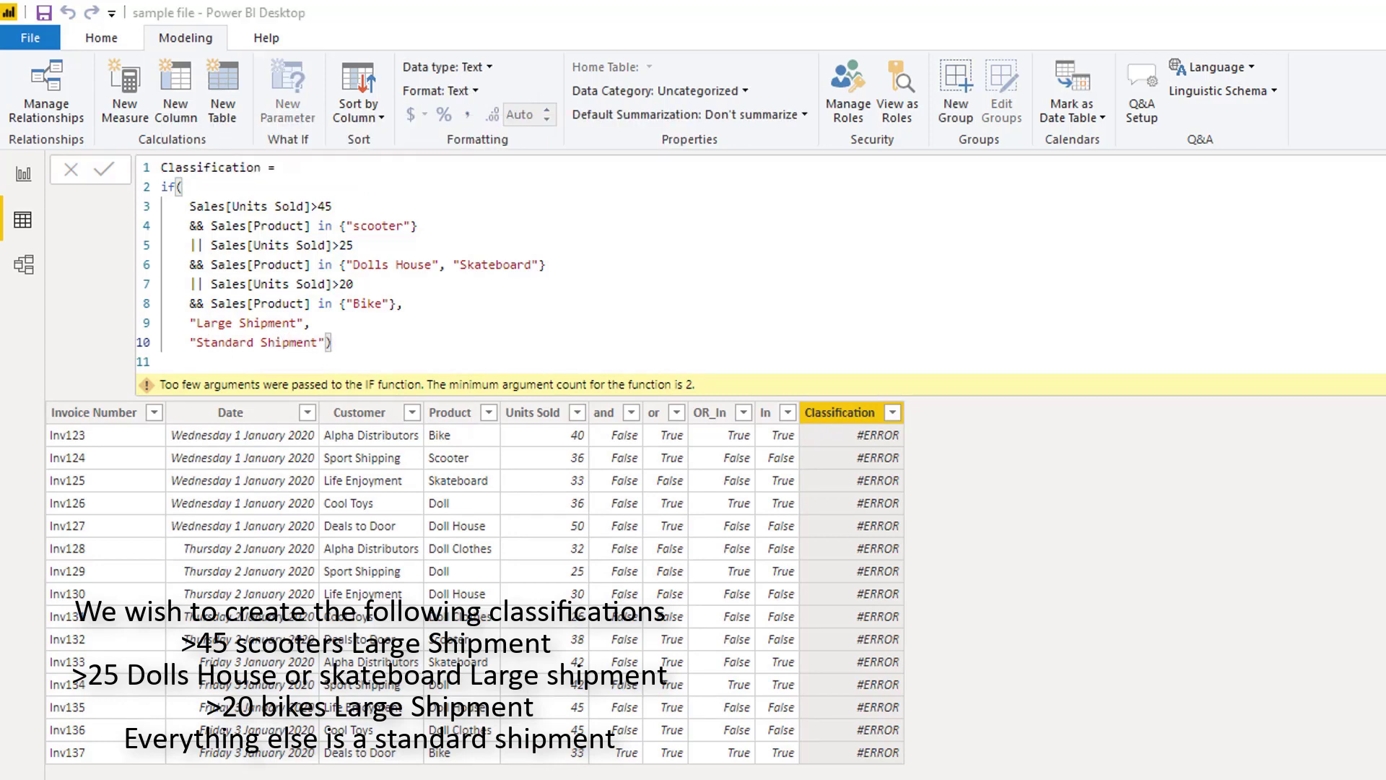